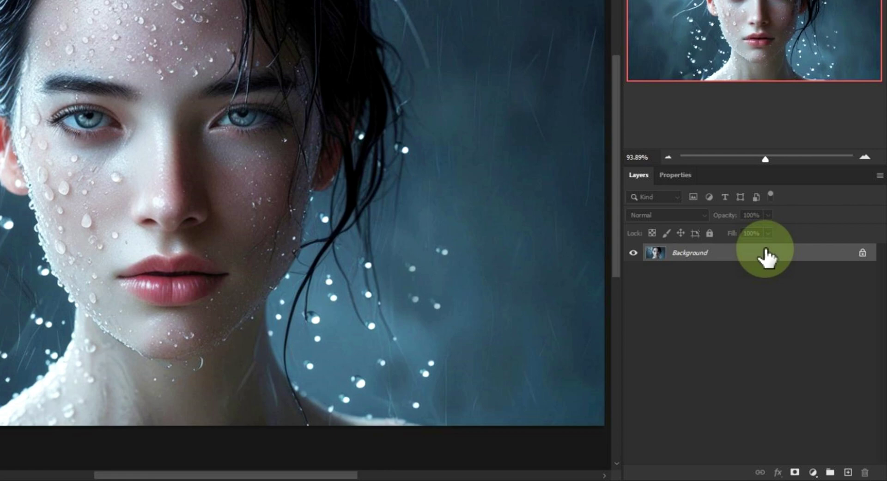
- Duplicate the portrait's Background onto a new Layer 1 with Ctrl+J
{"action": "key", "text": "ctrl+j"}
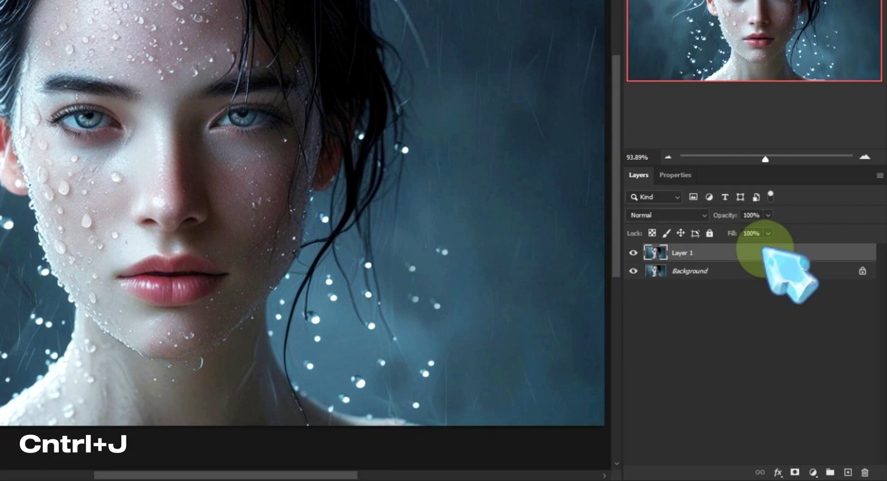
- Add a new Layer 2 above Layer 1 and fill it with solid black at 100% opacity
{"action": "left_click", "coordinate": [848, 472]}
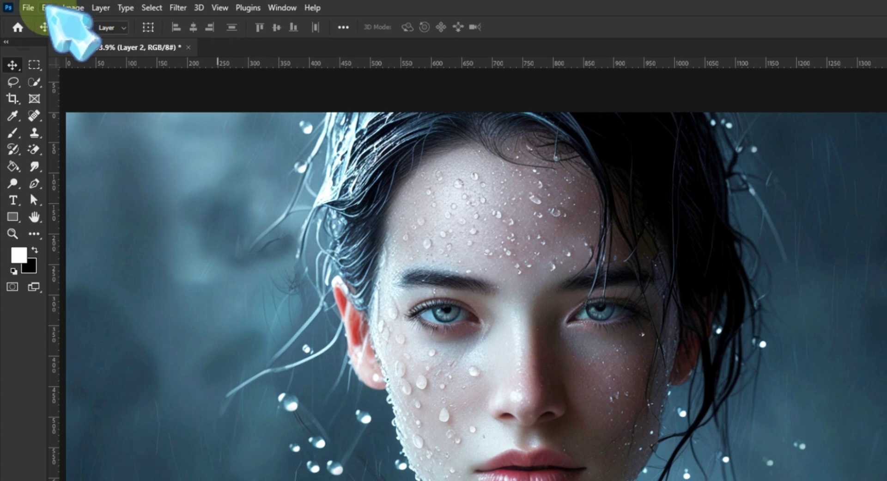
{"action": "left_click", "coordinate": [48, 8]}
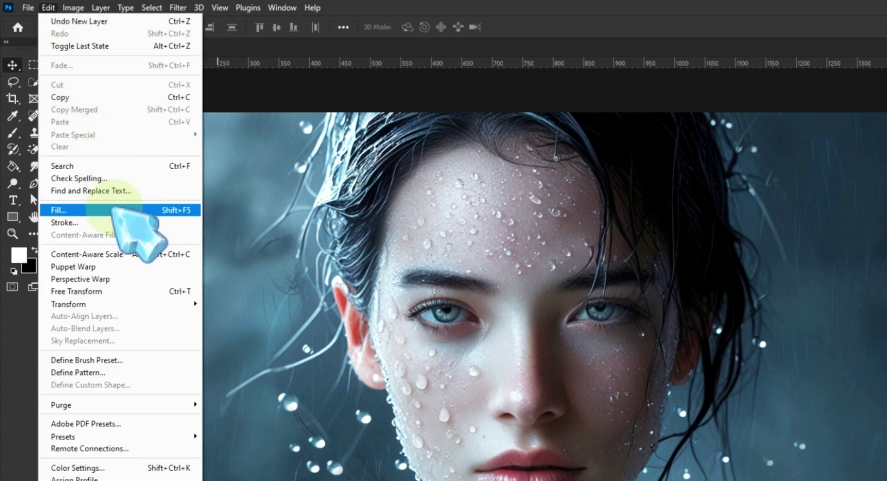
{"action": "left_click", "coordinate": [113, 210]}
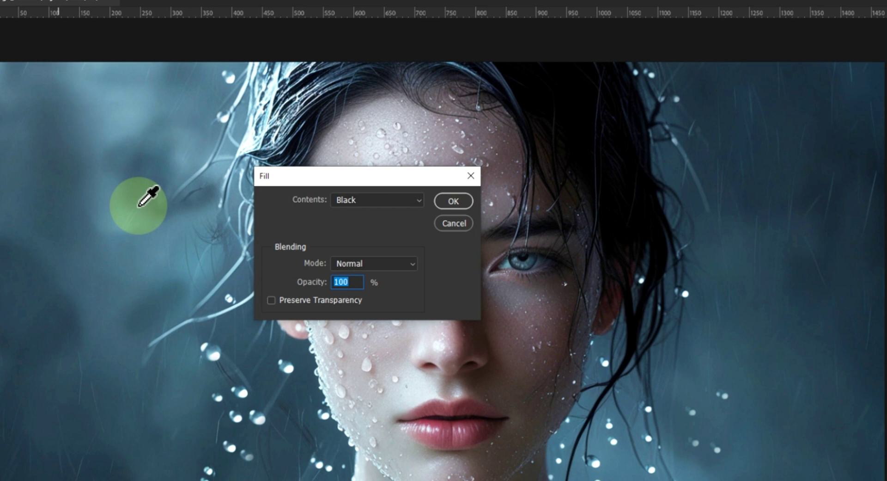
{"action": "left_click", "coordinate": [531, 250]}
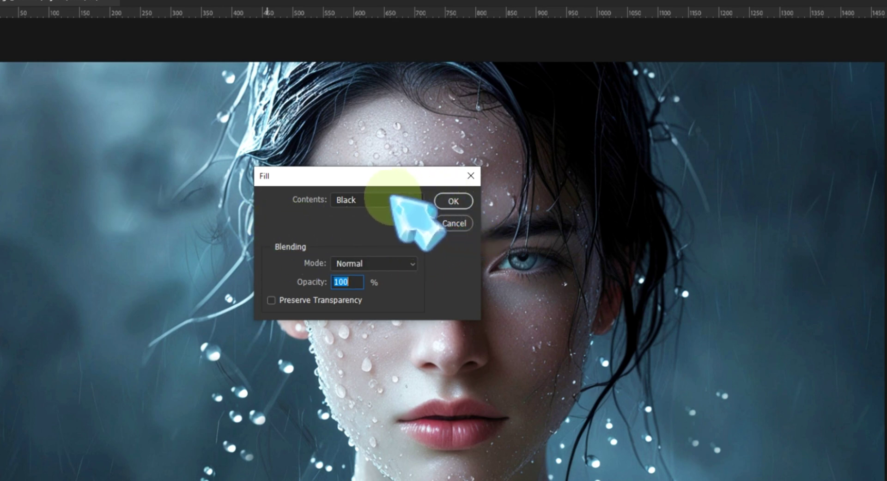
{"action": "left_click", "coordinate": [453, 200]}
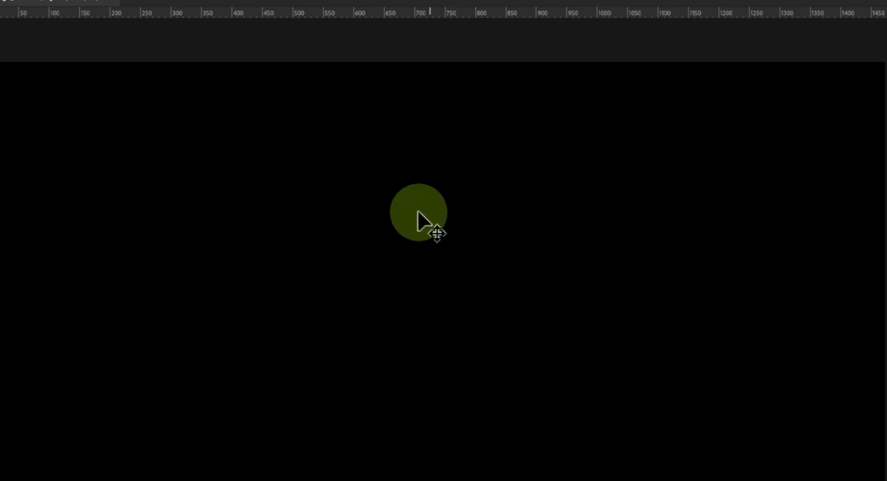
- Apply Add Noise to black Layer 2 at 100% amount, Uniform, Monochromatic
{"action": "left_click", "coordinate": [178, 8]}
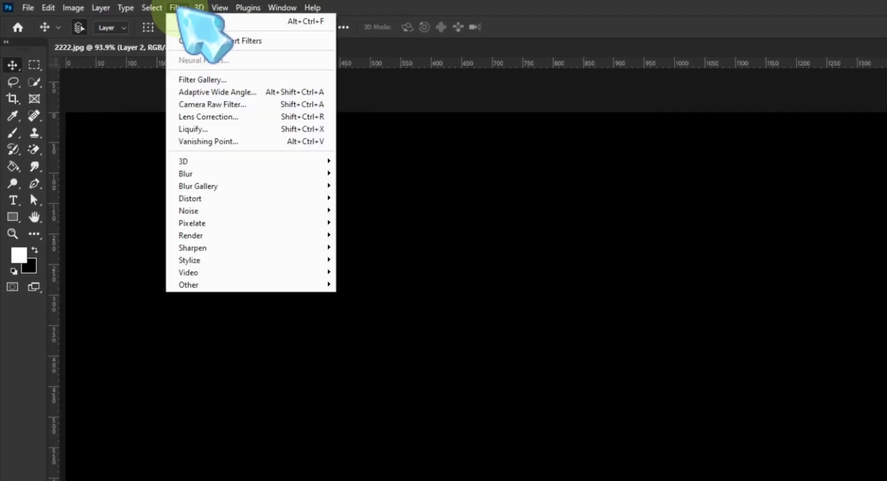
{"action": "mouse_move", "coordinate": [315, 209]}
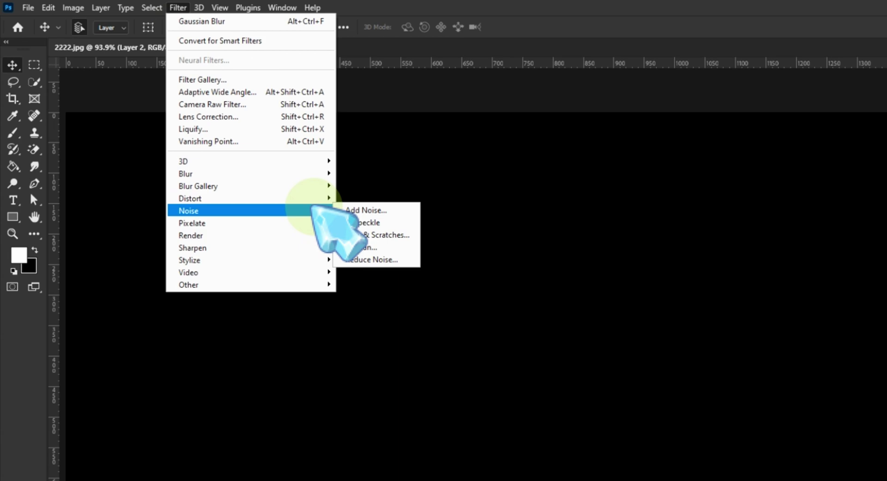
{"action": "left_click", "coordinate": [383, 210]}
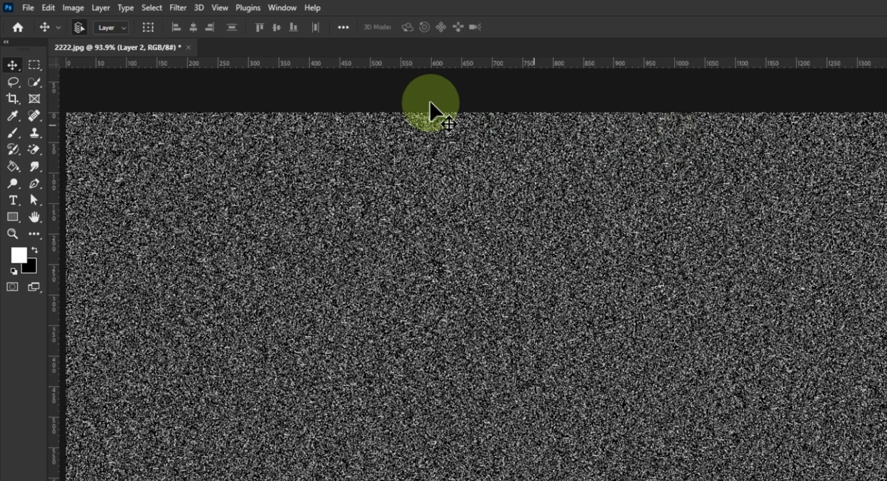
- Motion-blur the noise at 70°, 24 pixels, and set Layer 2's blend mode to Screen
{"action": "left_click", "coordinate": [178, 8]}
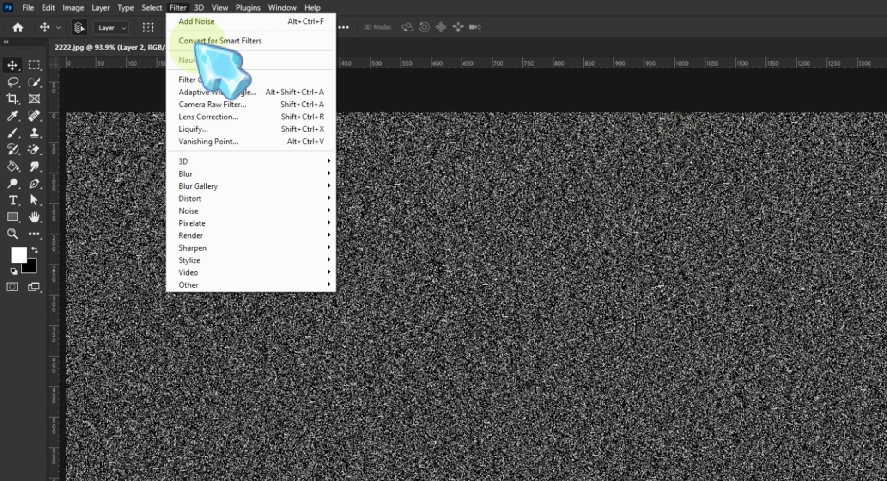
{"action": "mouse_move", "coordinate": [296, 174]}
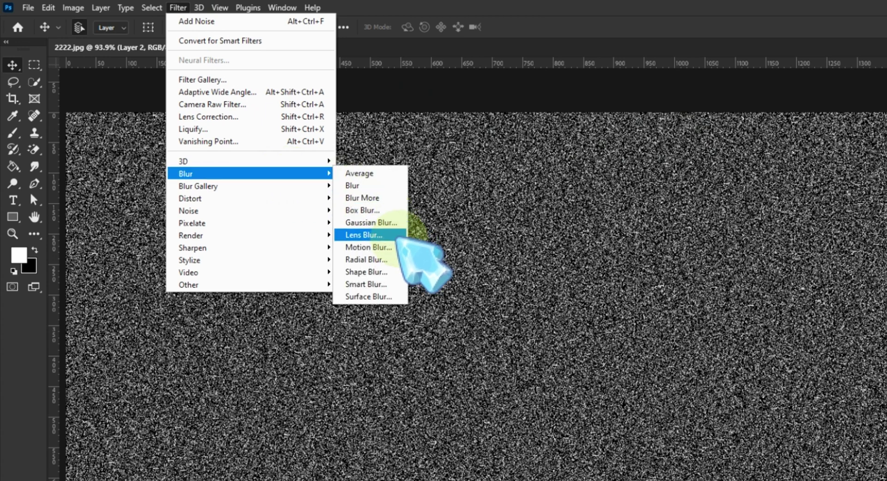
{"action": "left_click", "coordinate": [400, 247]}
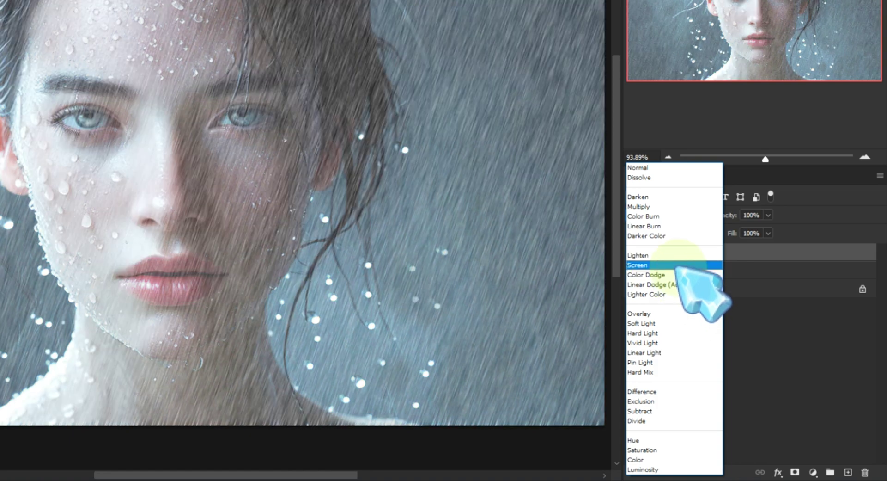
{"action": "left_click", "coordinate": [676, 265]}
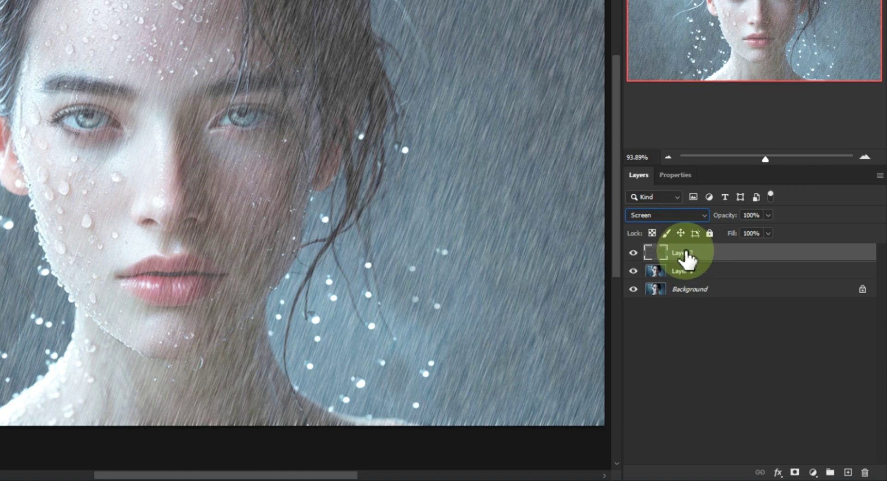
- Duplicate the rain layer twice and name the three layers rain back, rain mid and rain front
{"action": "key", "text": "ctrl+j"}
{"action": "key", "text": "ctrl+j"}
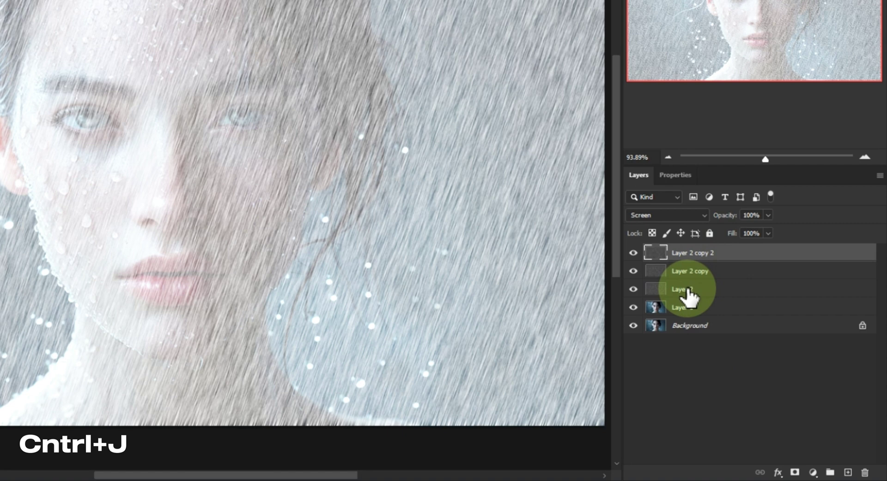
{"action": "left_click", "coordinate": [687, 289]}
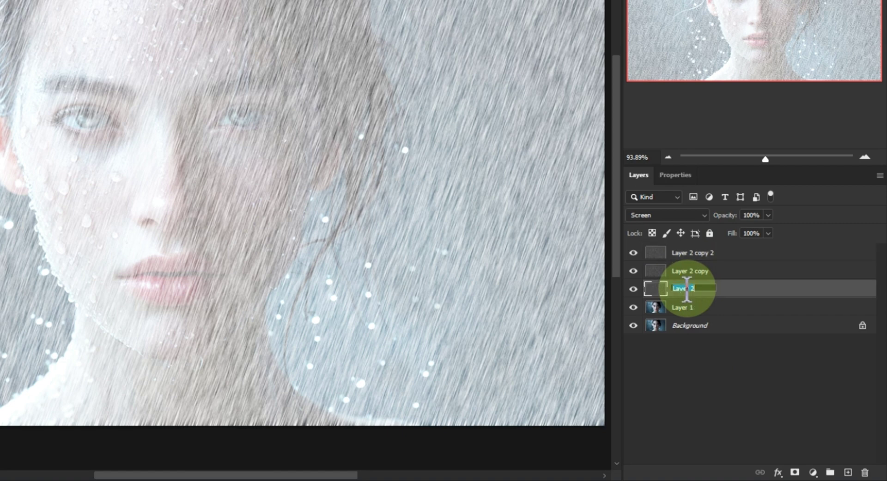
{"action": "type", "text": "ra"}
{"action": "type", "text": "in lad"}
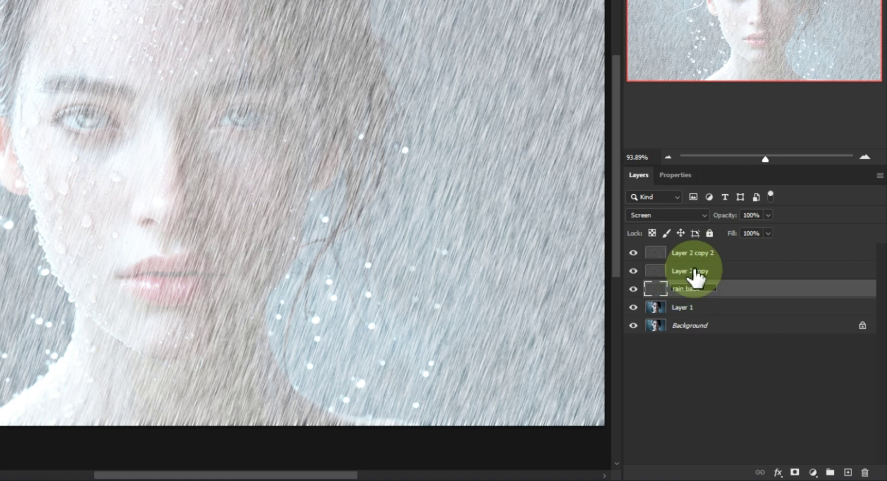
{"action": "double_click", "coordinate": [694, 271]}
{"action": "type", "text": "rai"}
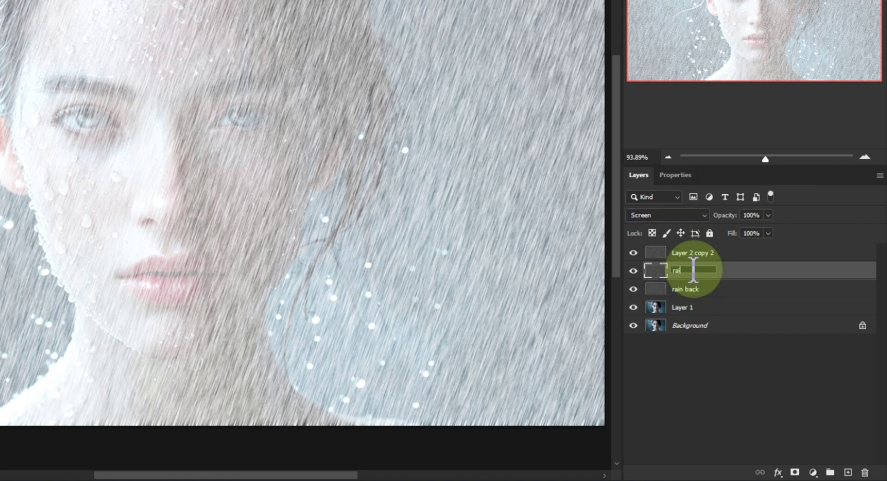
{"action": "type", "text": "n mid"}
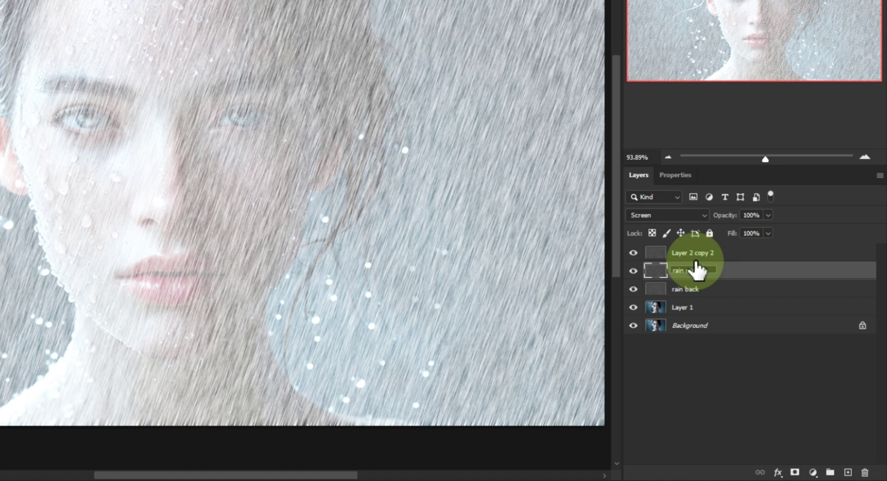
{"action": "double_click", "coordinate": [699, 252]}
{"action": "type", "text": "ra"}
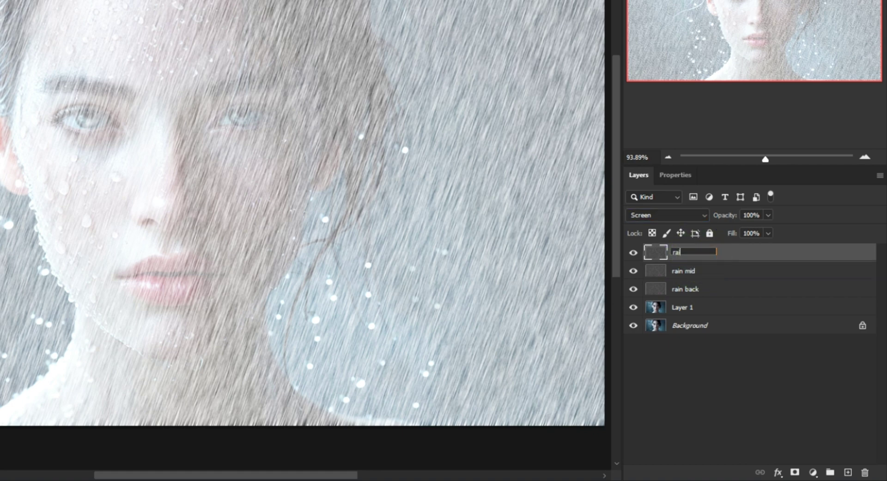
{"action": "type", "text": "in mid"}
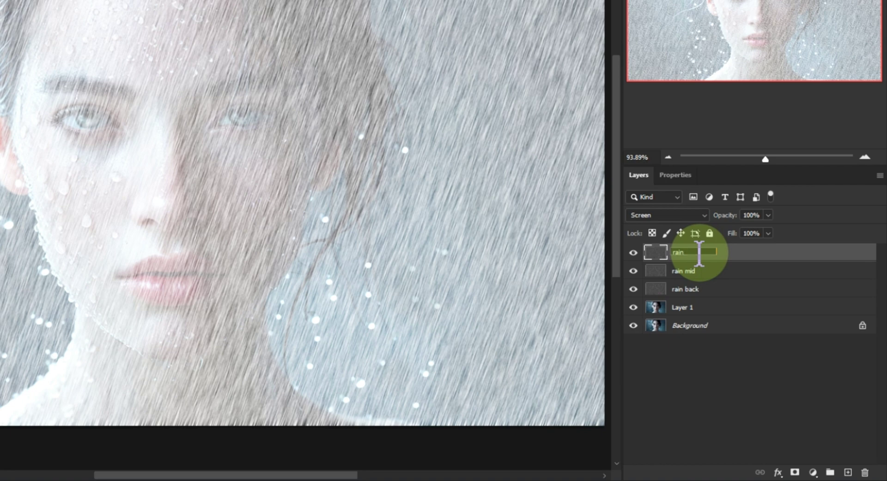
{"action": "type", "text": "front"}
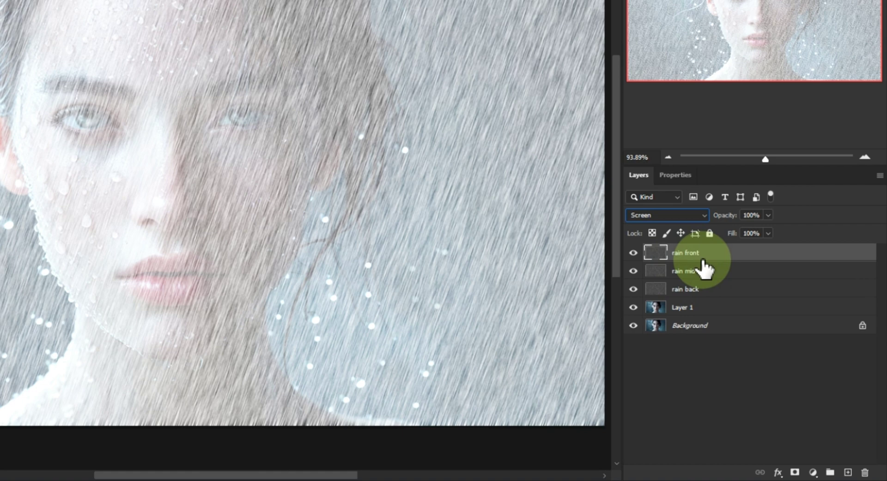
{"action": "left_click", "coordinate": [687, 293]}
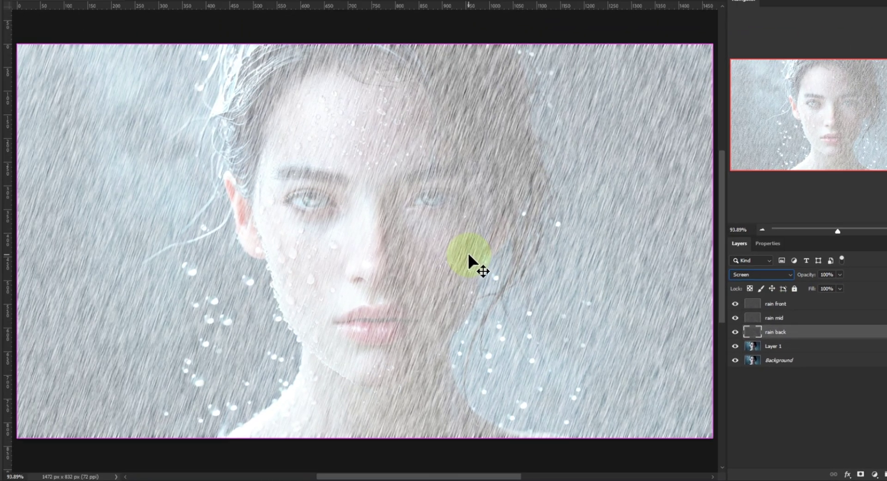
- Scale the rain back layer down within the canvas and lower its opacity to 27%
{"action": "key", "text": "ctrl+minus"}
{"action": "key", "text": "ctrl+t"}
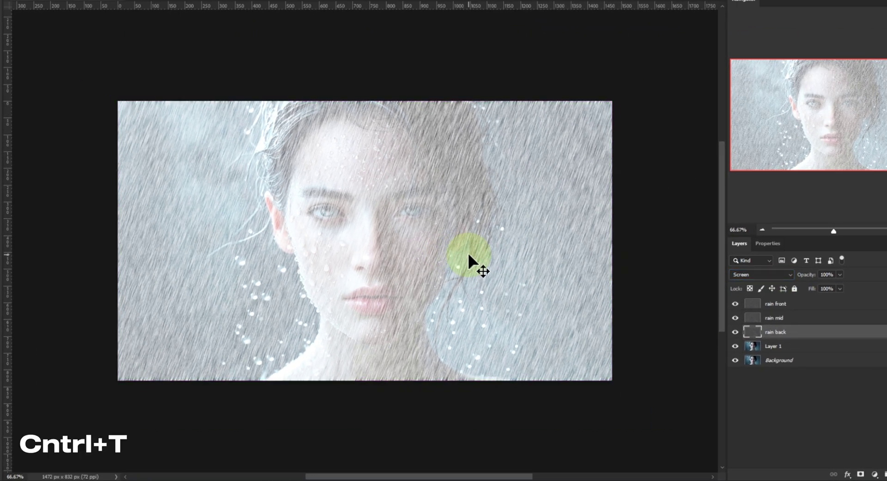
{"action": "left_click_drag", "start_coordinate": [368, 103], "coordinate": [392, 210]}
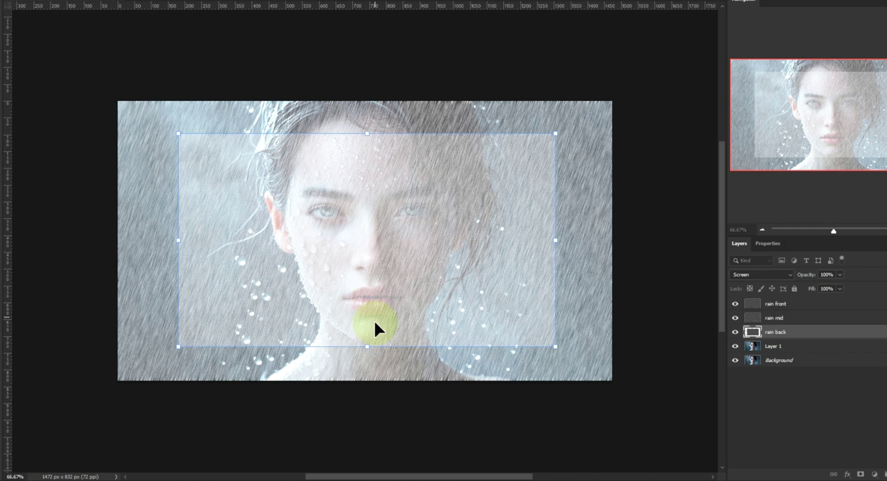
{"action": "left_click_drag", "start_coordinate": [370, 344], "coordinate": [376, 369]}
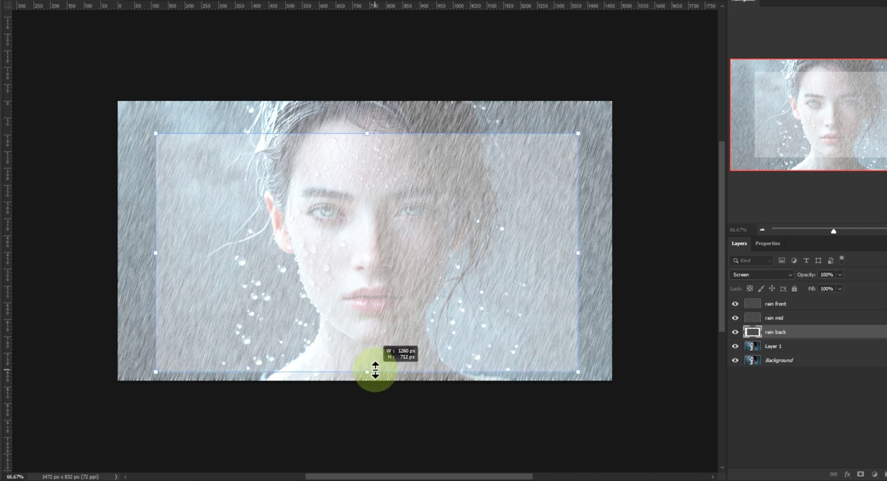
{"action": "left_click_drag", "start_coordinate": [383, 318], "coordinate": [381, 313]}
{"action": "key", "text": "Return"}
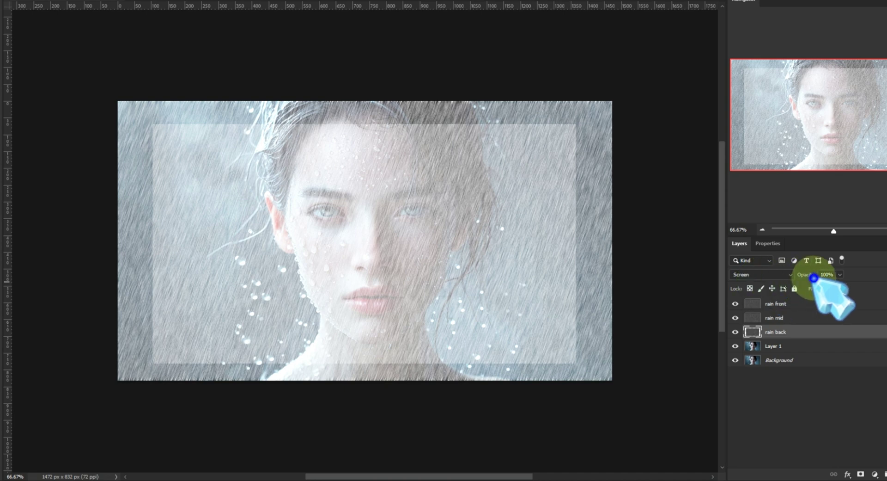
{"action": "left_click_drag", "start_coordinate": [812, 276], "coordinate": [774, 280]}
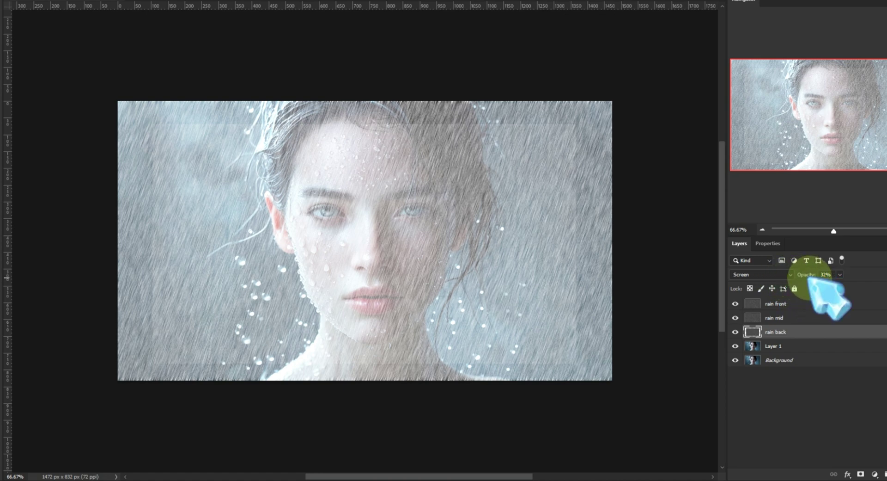
{"action": "left_click_drag", "start_coordinate": [809, 277], "coordinate": [807, 277]}
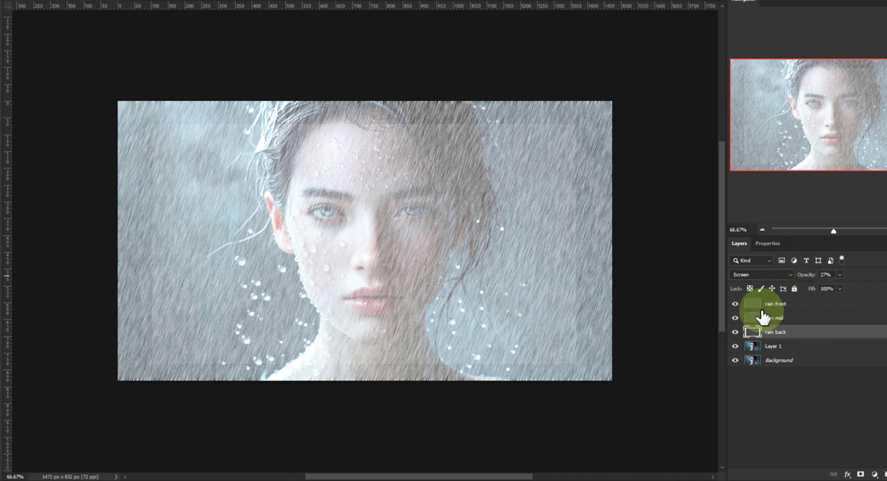
- Stretch the rain front layer far past the top and bottom canvas edges for bigger streaks
{"action": "left_click", "coordinate": [778, 303]}
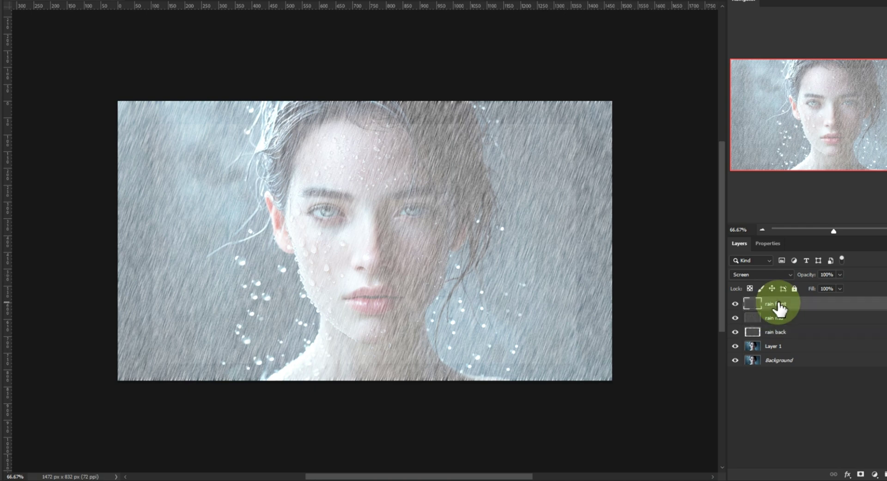
{"action": "key", "text": "ctrl+t"}
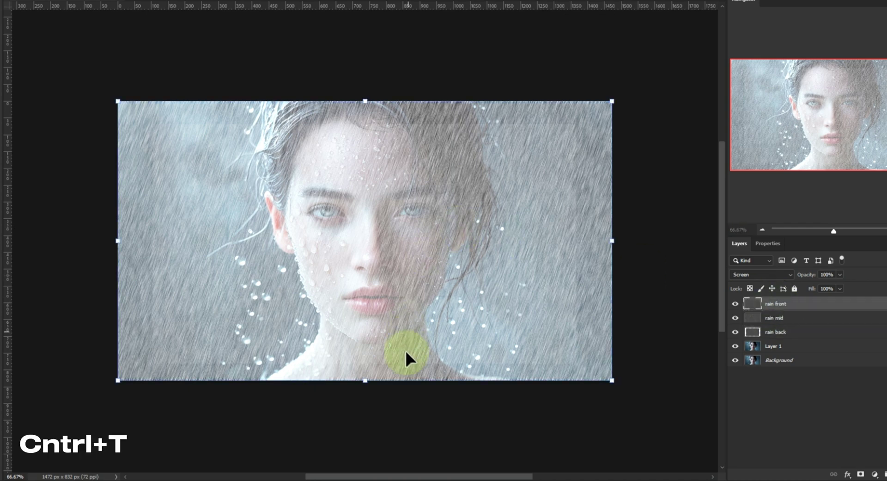
{"action": "left_click_drag", "start_coordinate": [370, 380], "coordinate": [390, 430]}
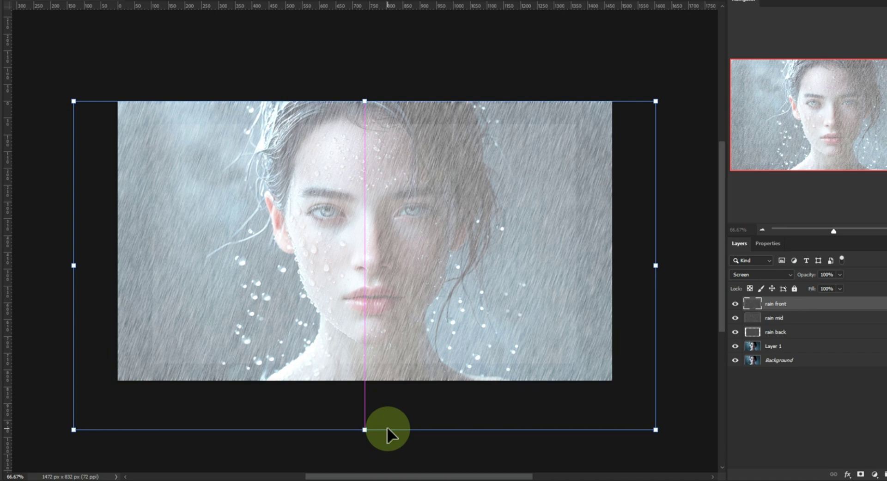
{"action": "left_click_drag", "start_coordinate": [366, 100], "coordinate": [365, 56]}
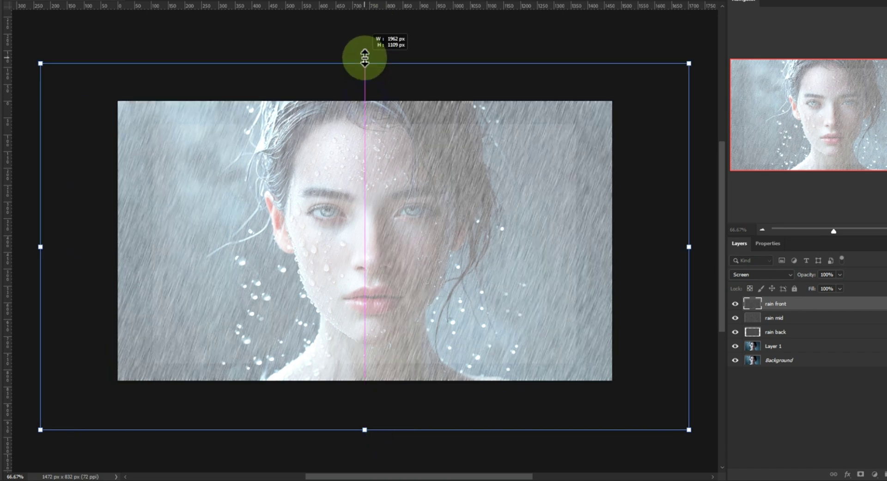
{"action": "key", "text": "ctrl+minus"}
{"action": "key", "text": "ctrl+minus"}
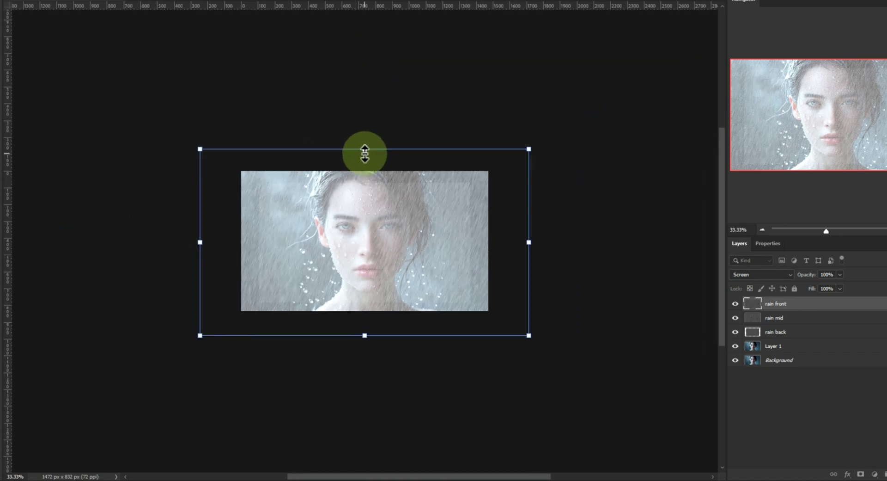
{"action": "left_click_drag", "start_coordinate": [365, 148], "coordinate": [370, 61]}
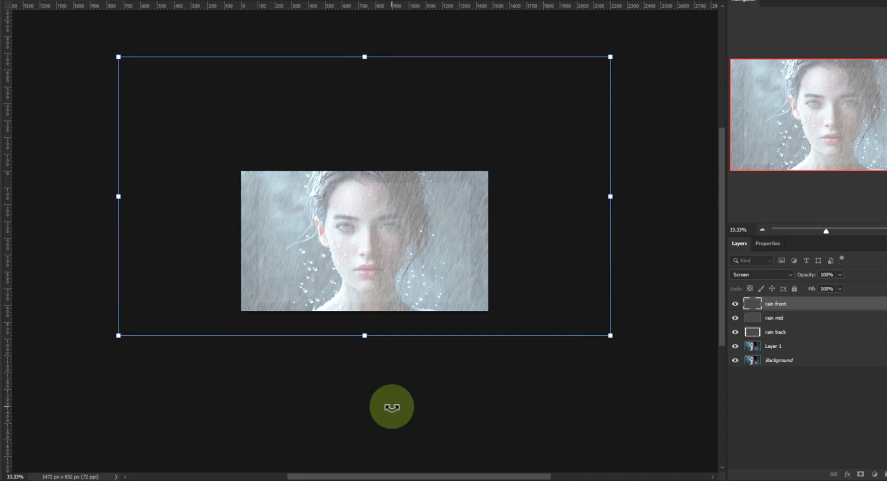
{"action": "left_click_drag", "start_coordinate": [366, 336], "coordinate": [367, 376]}
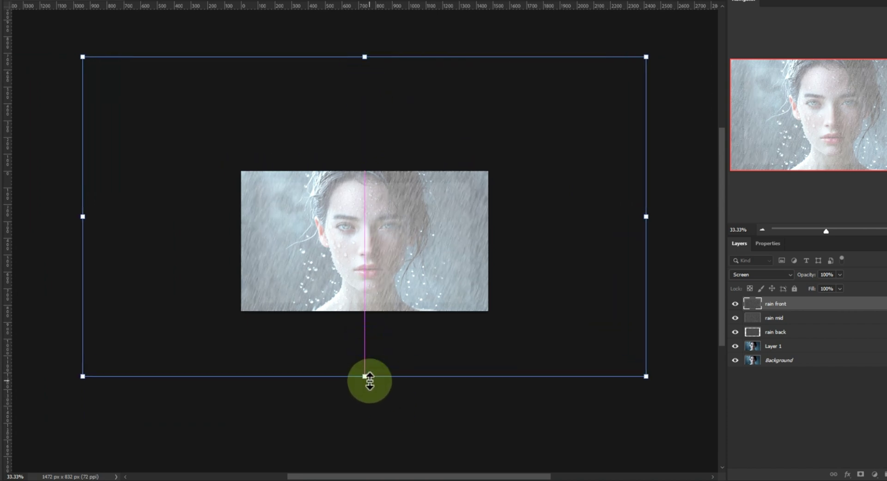
{"action": "left_click_drag", "start_coordinate": [393, 251], "coordinate": [381, 287]}
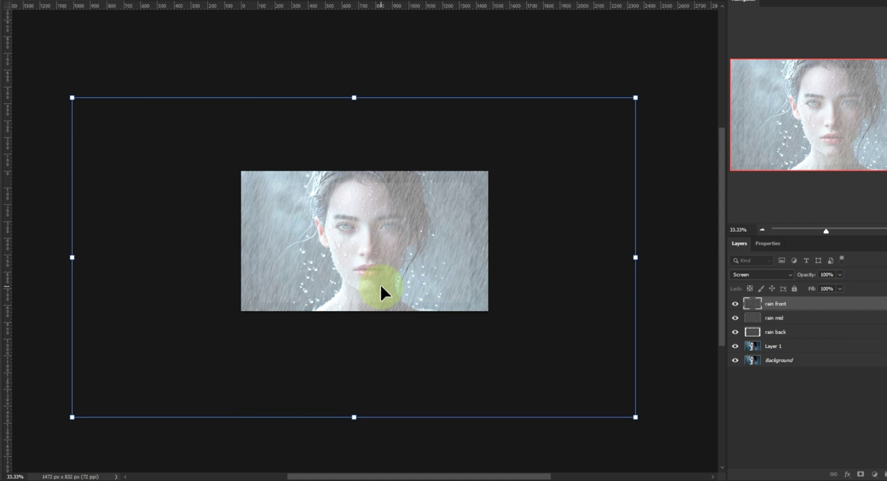
{"action": "key", "text": "Return"}
{"action": "key", "text": "ctrl+0"}
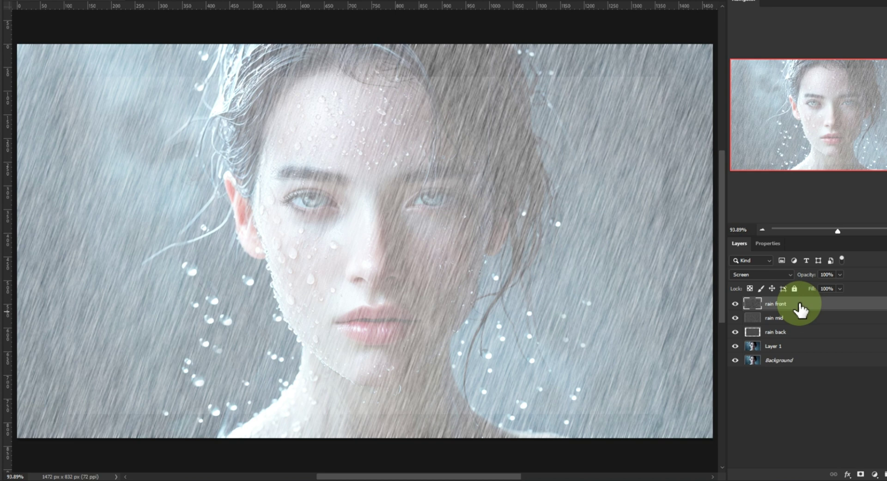
- Raise the rain front layer's Levels input black point to 216
{"action": "key", "text": "ctrl+l"}
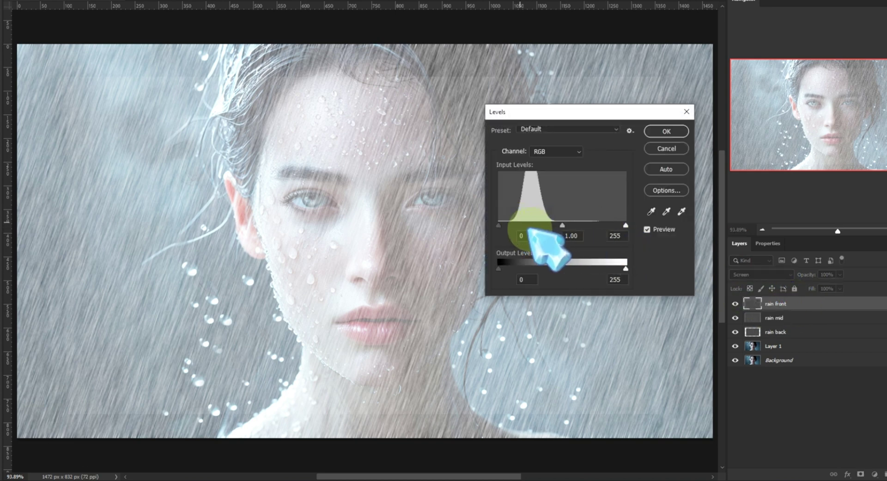
{"action": "left_click_drag", "start_coordinate": [498, 225], "coordinate": [606, 231]}
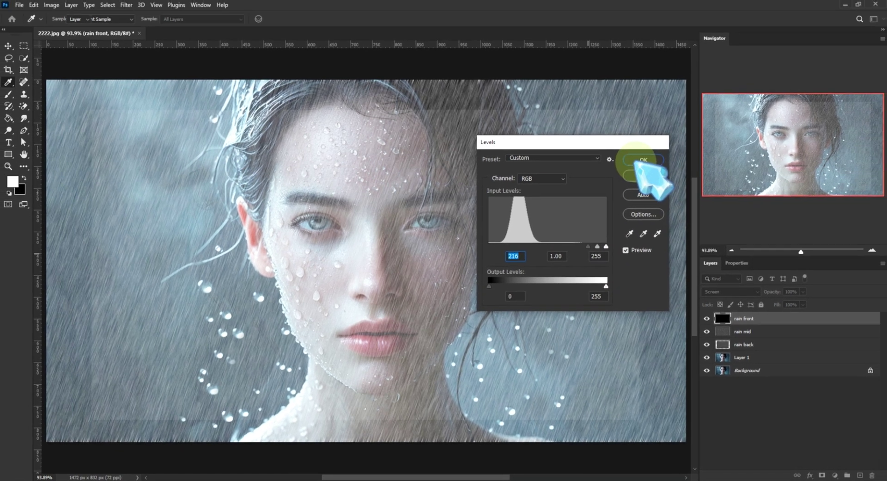
{"action": "left_click", "coordinate": [661, 132]}
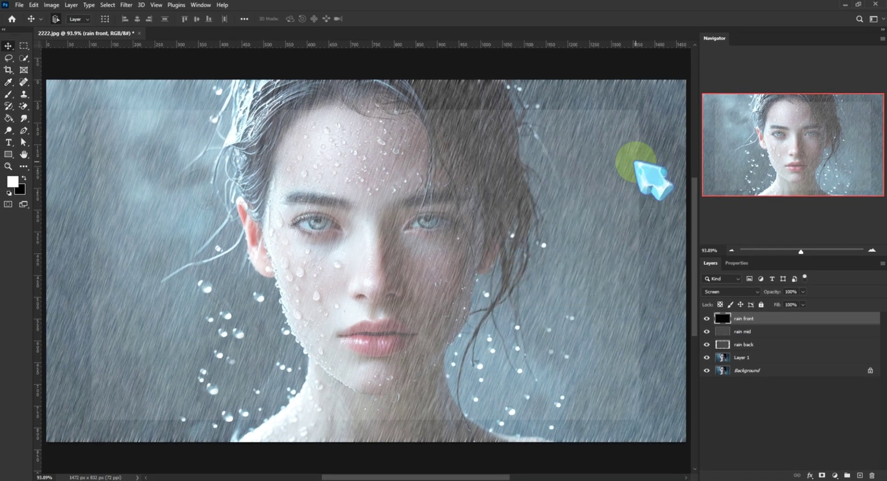
- Set the rain back layer's Levels input black point to 229
{"action": "left_click", "coordinate": [728, 331]}
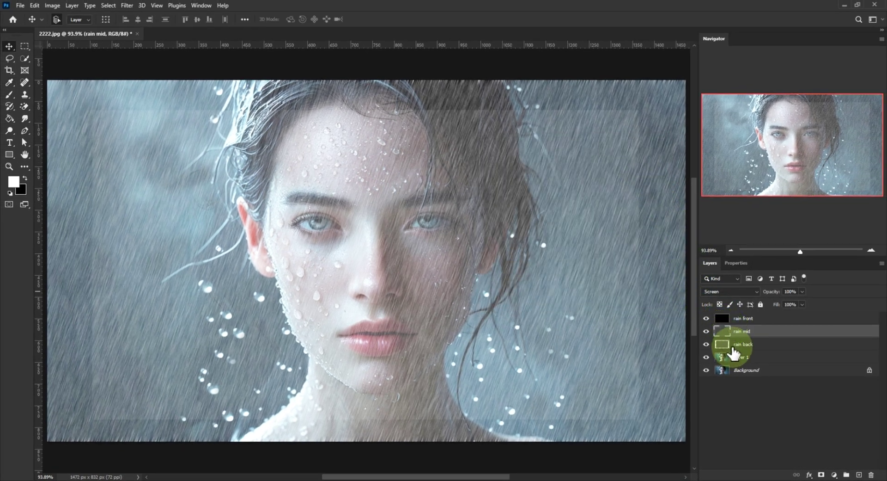
{"action": "left_click", "coordinate": [733, 346]}
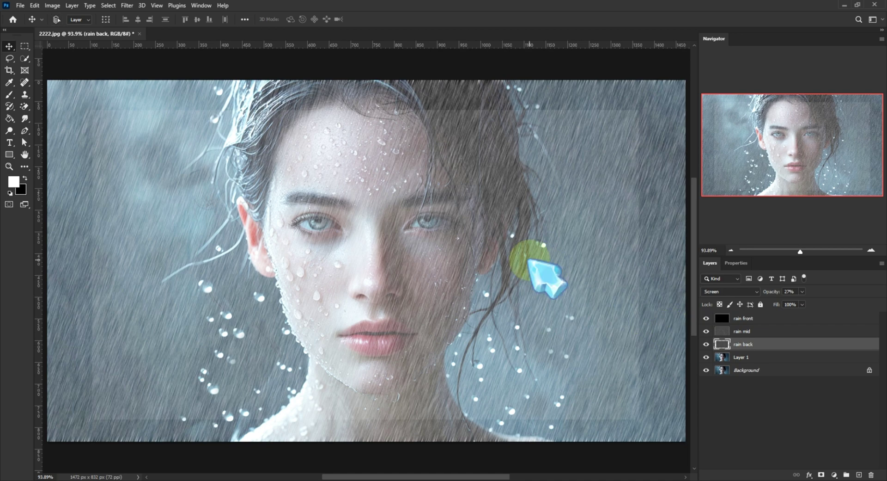
{"action": "key", "text": "ctrl+l"}
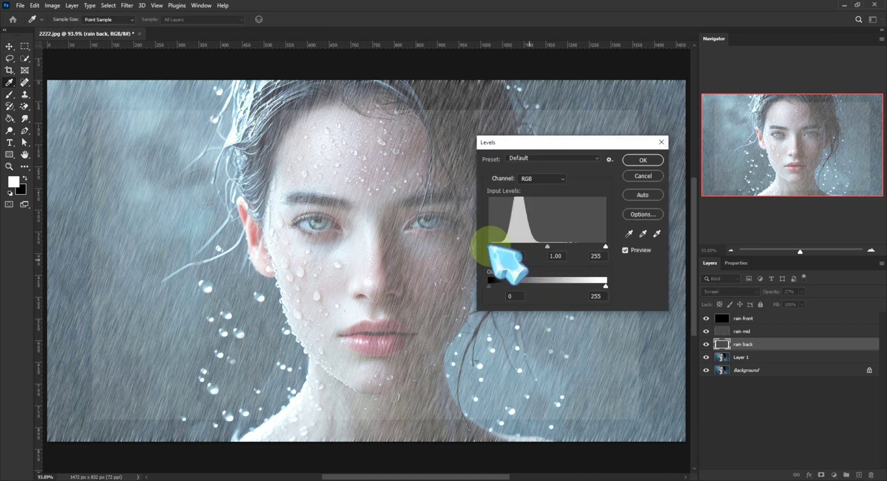
{"action": "left_click_drag", "start_coordinate": [490, 247], "coordinate": [591, 248]}
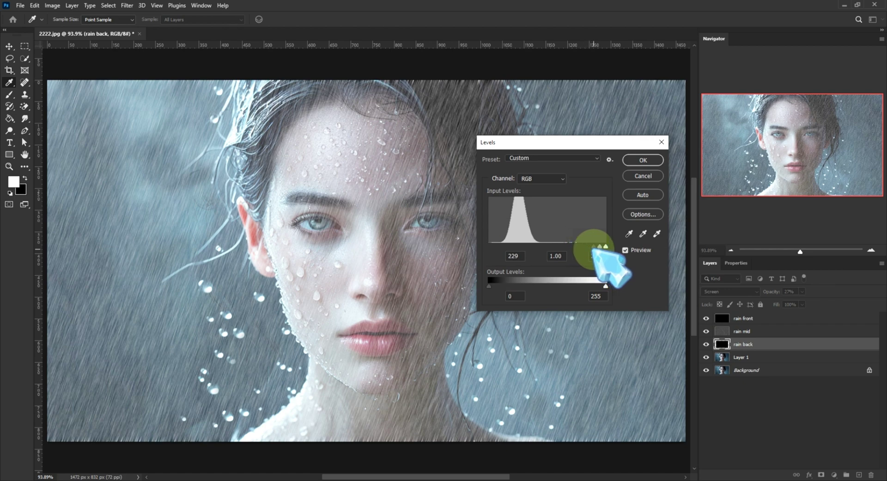
{"action": "left_click", "coordinate": [643, 160]}
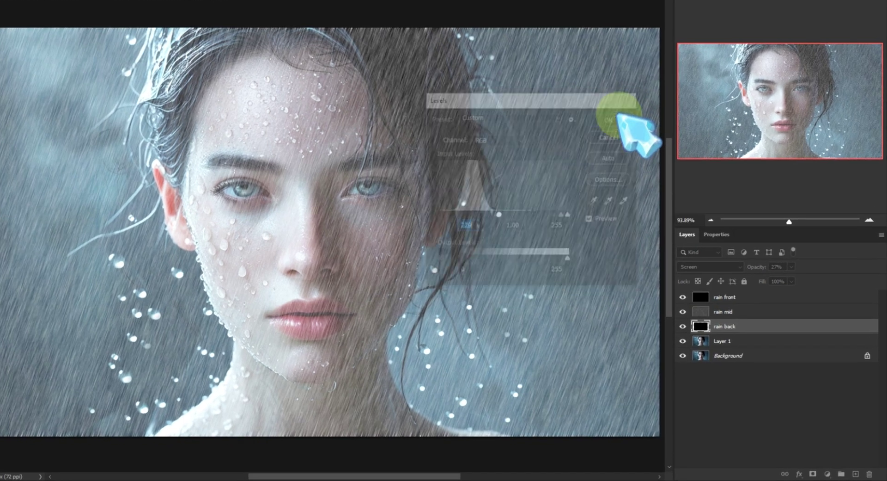
- Select all three rain layers and group them into Group 1
{"action": "left_click", "coordinate": [742, 298]}
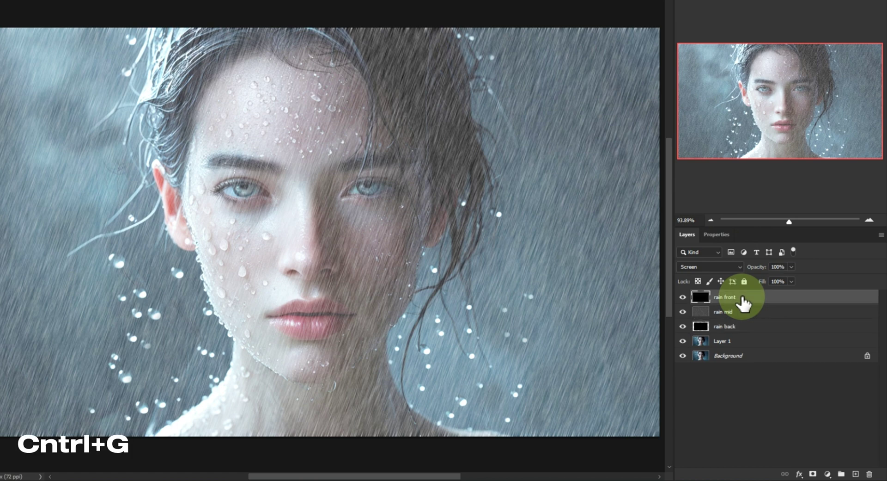
{"action": "left_click", "coordinate": [739, 332], "text": "shift"}
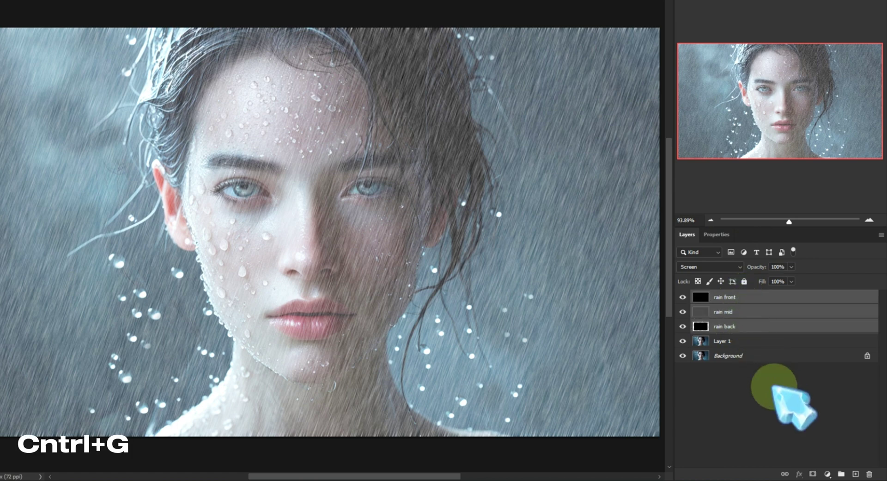
{"action": "key", "text": "ctrl+g"}
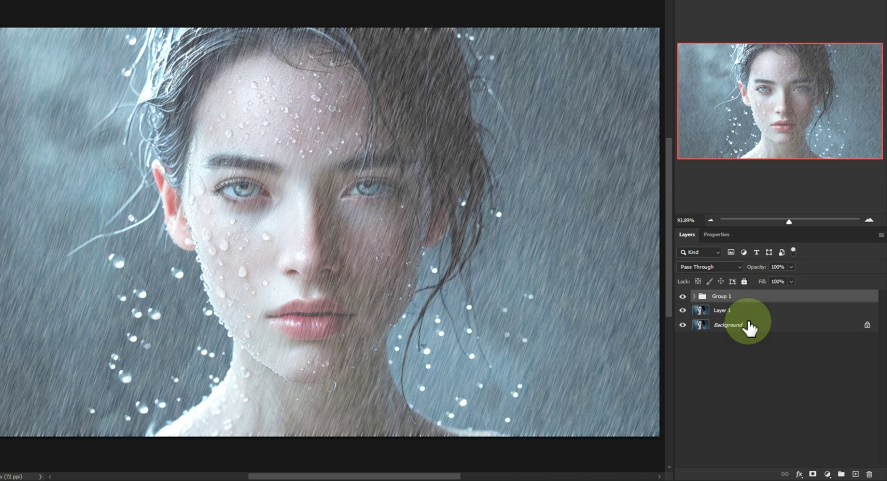
- Add a layer mask to Group 1 and brush black over the face to clear the rain
{"action": "left_click", "coordinate": [812, 474]}
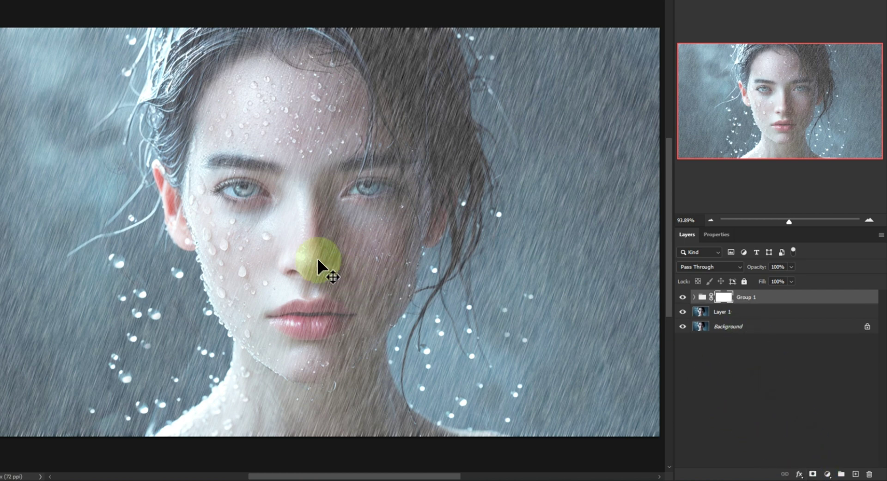
{"action": "key", "text": "b"}
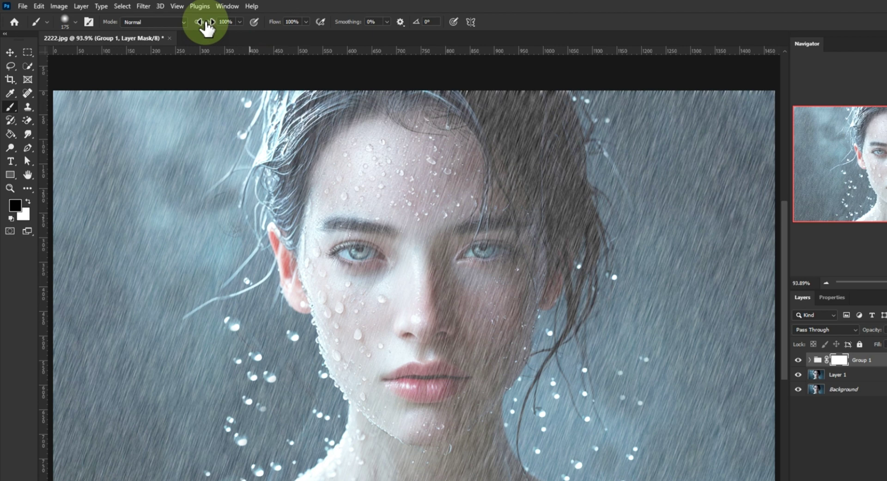
{"action": "left_click_drag", "start_coordinate": [197, 29], "coordinate": [194, 29]}
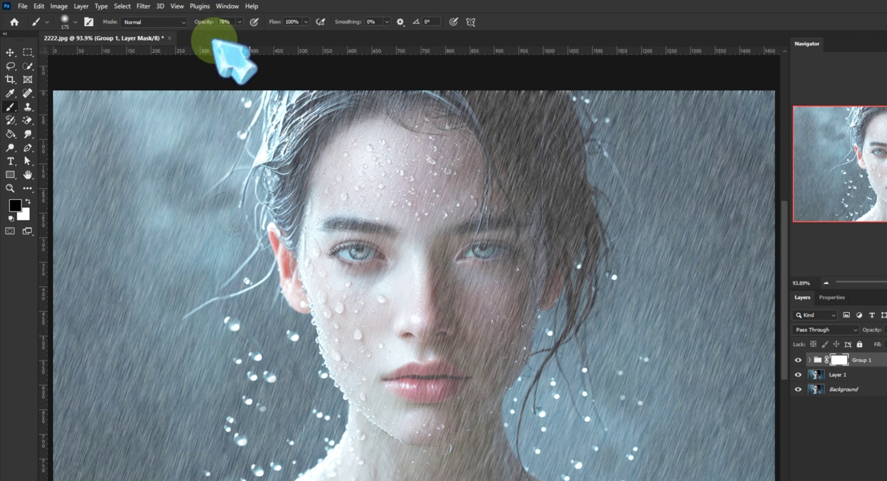
{"action": "mouse_move", "coordinate": [456, 319]}
{"action": "left_mouse_down"}
{"action": "mouse_move", "coordinate": [434, 237]}
{"action": "mouse_move", "coordinate": [355, 303]}
{"action": "mouse_move", "coordinate": [456, 321]}
{"action": "mouse_move", "coordinate": [341, 437]}
{"action": "mouse_move", "coordinate": [456, 351]}
{"action": "mouse_move", "coordinate": [459, 178]}
{"action": "mouse_move", "coordinate": [440, 188]}
{"action": "mouse_move", "coordinate": [535, 129]}
{"action": "mouse_move", "coordinate": [490, 254]}
{"action": "mouse_move", "coordinate": [573, 400]}
{"action": "mouse_move", "coordinate": [582, 271]}
{"action": "mouse_move", "coordinate": [557, 108]}
{"action": "mouse_move", "coordinate": [363, 168]}
{"action": "mouse_move", "coordinate": [458, 237]}
{"action": "mouse_move", "coordinate": [493, 198]}
{"action": "mouse_move", "coordinate": [604, 254]}
{"action": "mouse_move", "coordinate": [589, 293]}
{"action": "mouse_move", "coordinate": [484, 258]}
{"action": "left_mouse_up"}
{"action": "key", "text": "x"}
{"action": "key", "text": "v"}
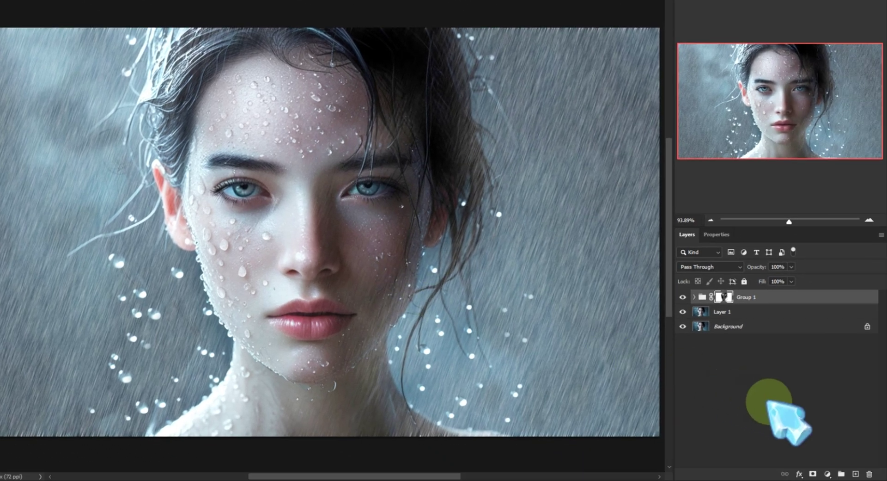
- Add a new Layer 2 above Group 1 and fill it with the Fibers render filter
{"action": "left_click", "coordinate": [856, 474]}
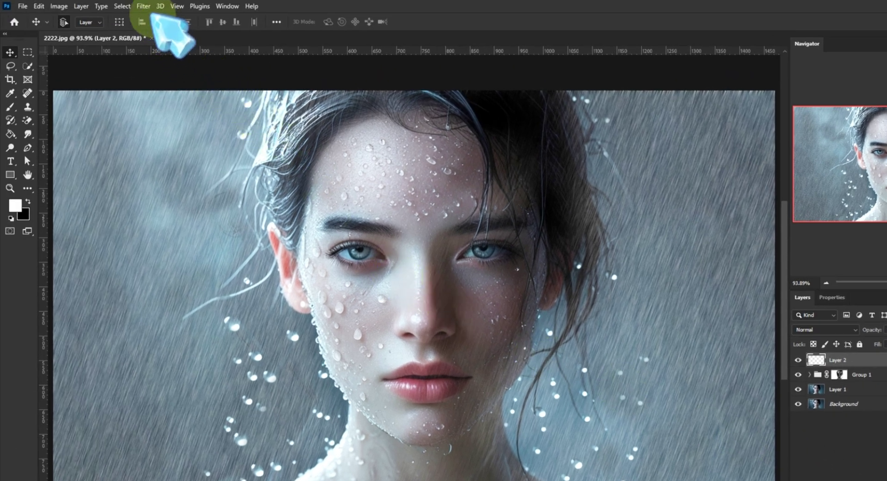
{"action": "left_click", "coordinate": [141, 6]}
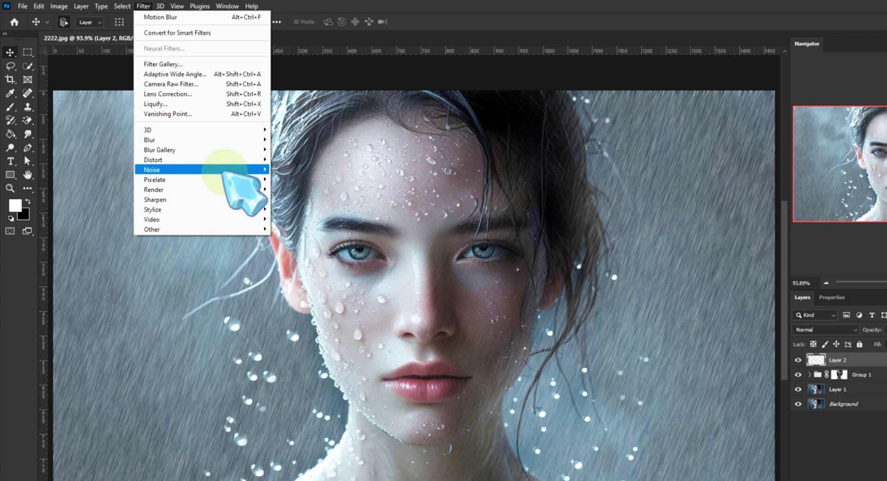
{"action": "mouse_move", "coordinate": [234, 187]}
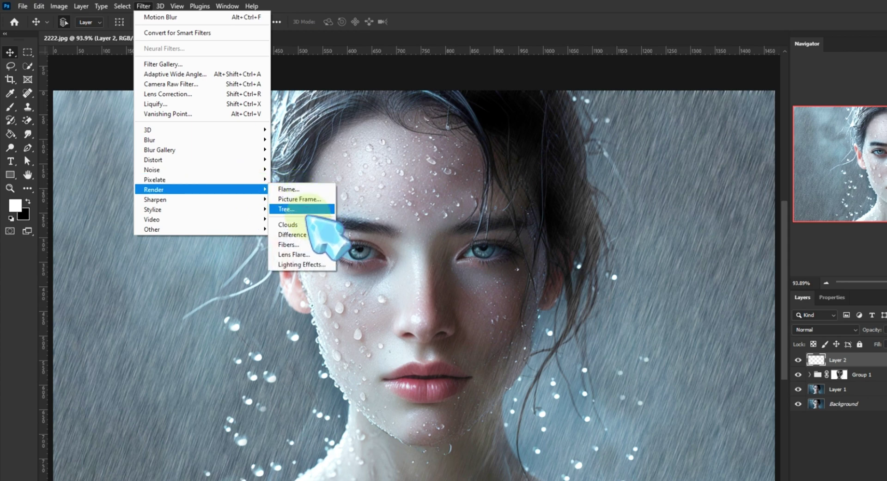
{"action": "left_click", "coordinate": [311, 243]}
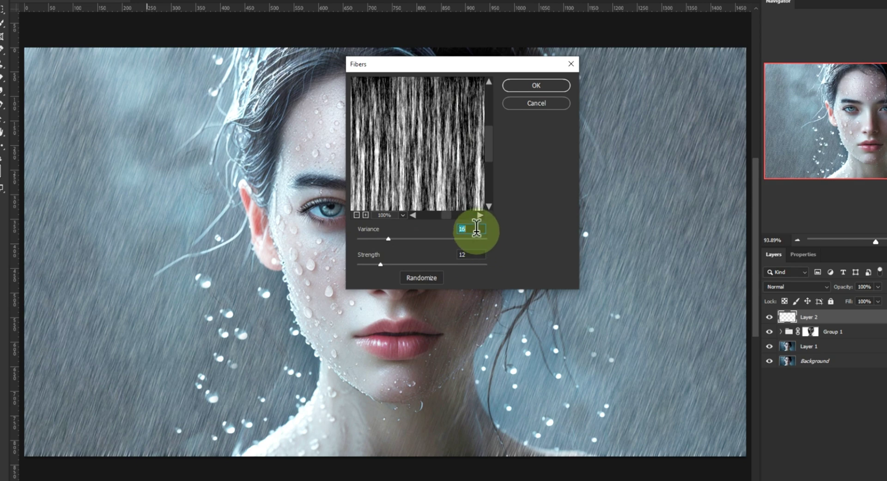
{"action": "left_click", "coordinate": [536, 86]}
- Enlarge the fibers layer and rotate it about 25° into diagonal streaks covering the canvas
{"action": "key", "text": "ctrl+minus"}
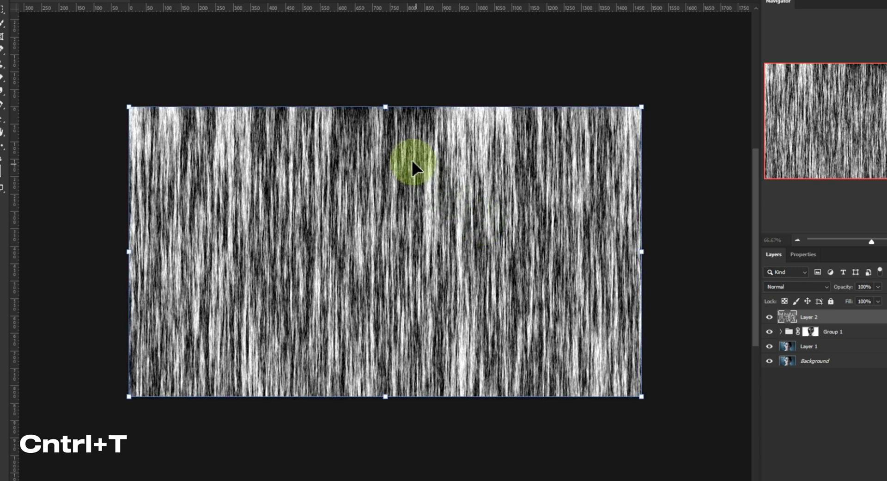
{"action": "left_click_drag", "start_coordinate": [383, 106], "coordinate": [388, 30]}
{"action": "key", "text": "ctrl+minus"}
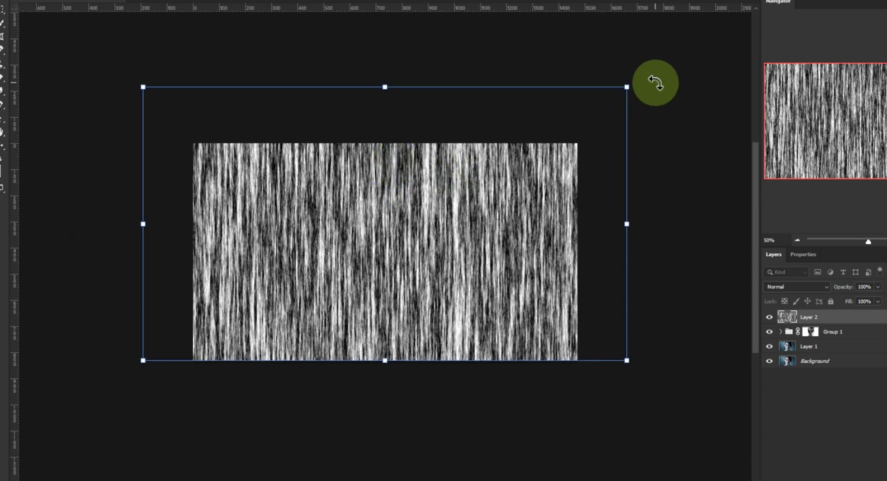
{"action": "left_click_drag", "start_coordinate": [656, 83], "coordinate": [679, 193]}
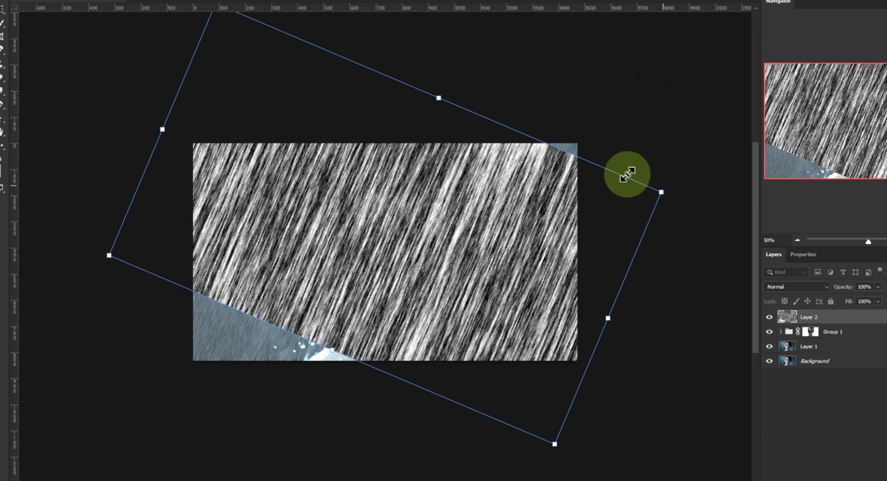
{"action": "left_click_drag", "start_coordinate": [315, 345], "coordinate": [307, 412]}
{"action": "left_click_drag", "start_coordinate": [486, 149], "coordinate": [499, 135]}
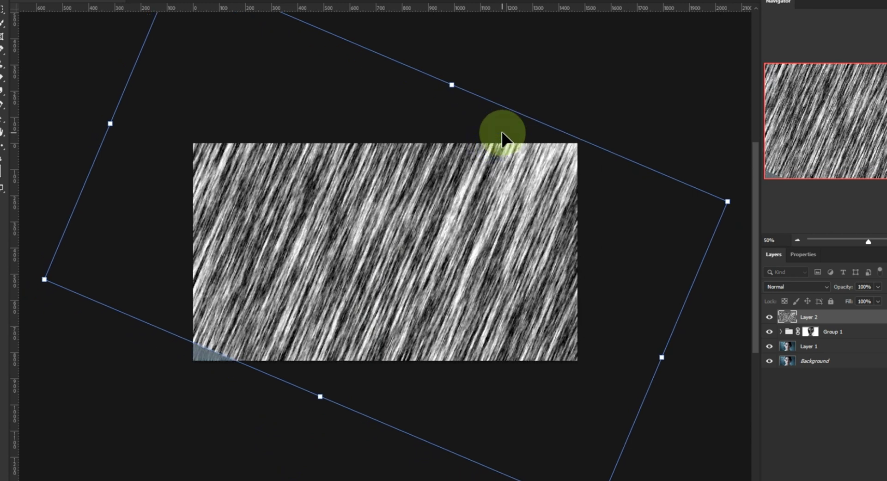
{"action": "left_click_drag", "start_coordinate": [318, 398], "coordinate": [305, 415]}
{"action": "key", "text": "Return"}
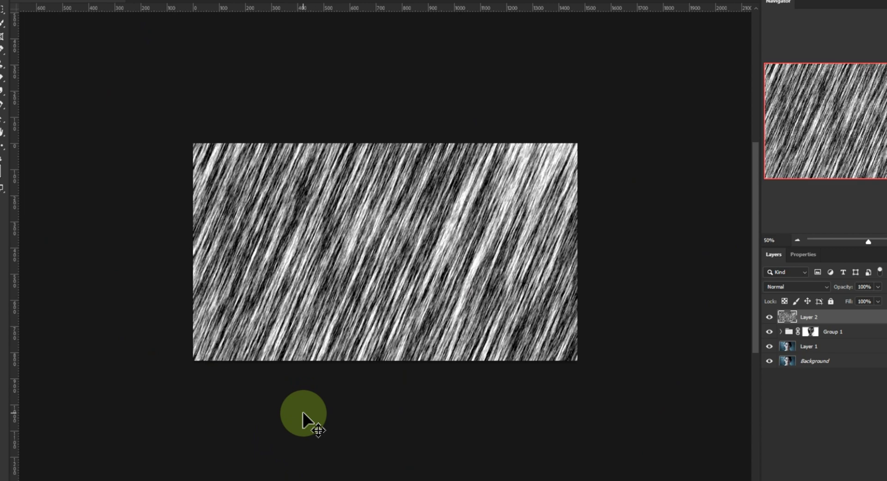
{"action": "key", "text": "ctrl+0"}
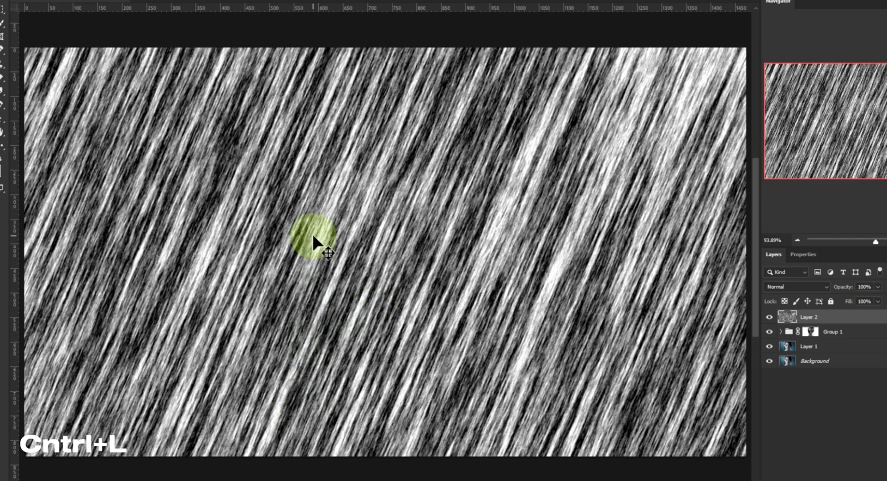
- Apply Levels with black input 220 to the fibers and set Layer 2 to Lighten blending
{"action": "key", "text": "ctrl+l"}
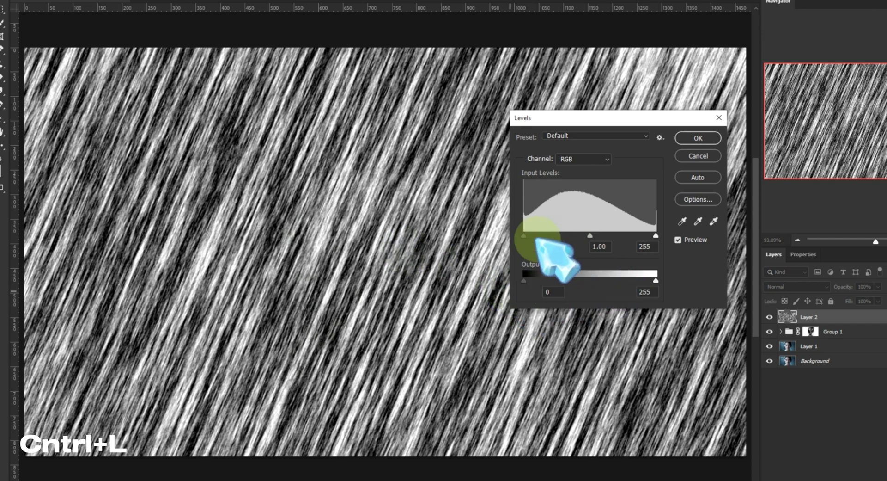
{"action": "left_click_drag", "start_coordinate": [524, 236], "coordinate": [638, 236]}
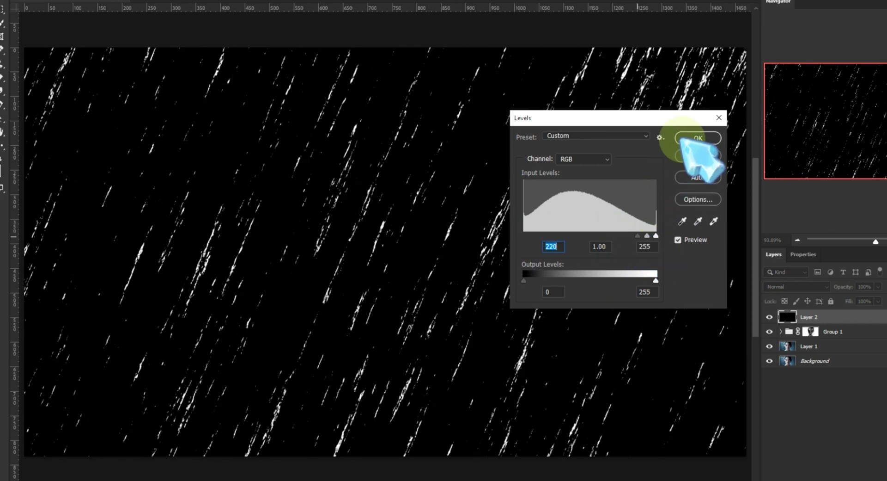
{"action": "left_click", "coordinate": [685, 138]}
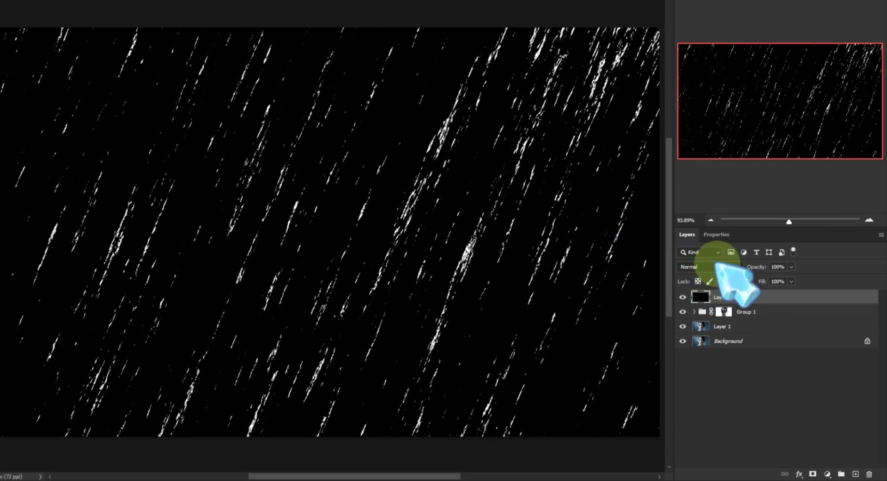
{"action": "left_click", "coordinate": [716, 264]}
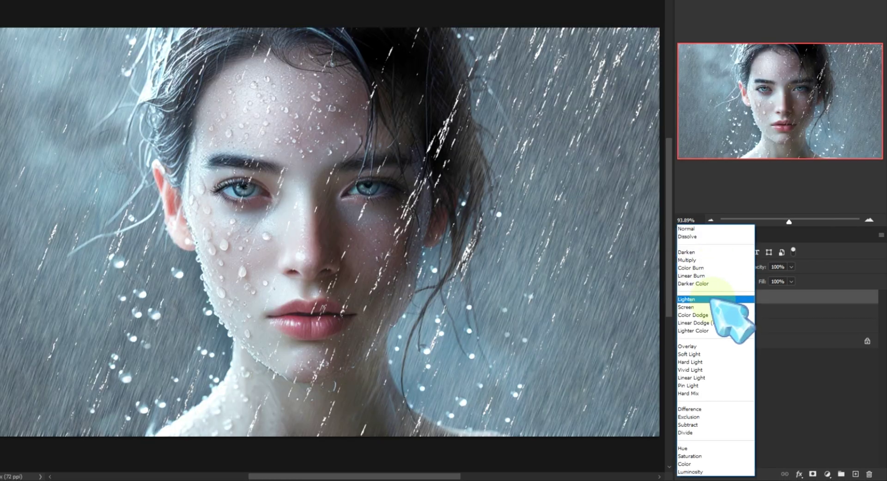
{"action": "left_click", "coordinate": [712, 299]}
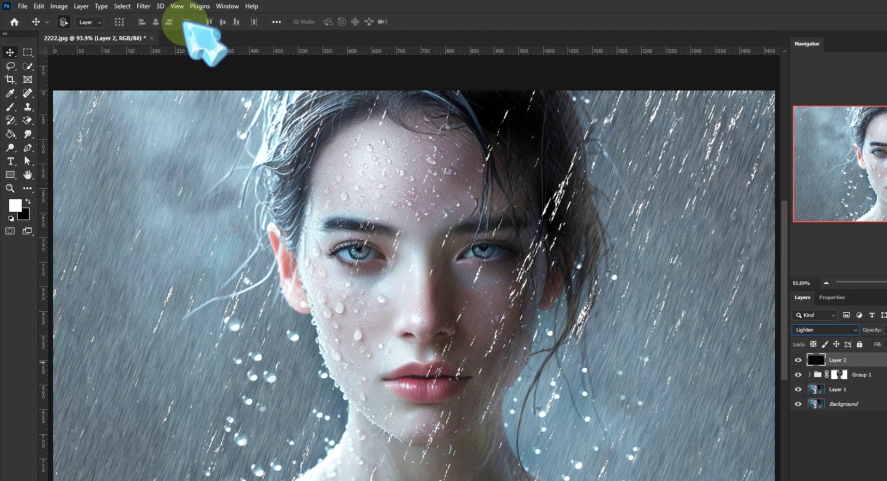
- Apply a Motion Blur of angle 70° and distance 20 pixels to Layer 2's streaks
{"action": "left_click", "coordinate": [143, 6]}
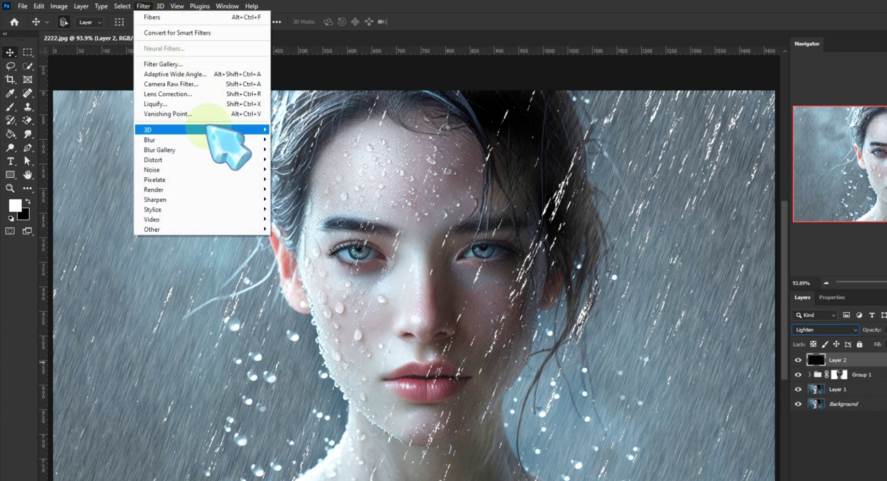
{"action": "mouse_move", "coordinate": [208, 140]}
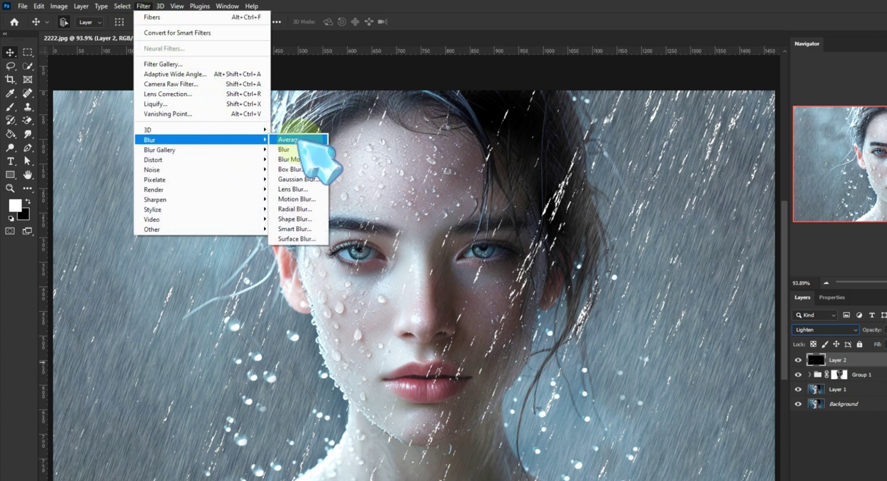
{"action": "left_click", "coordinate": [296, 199]}
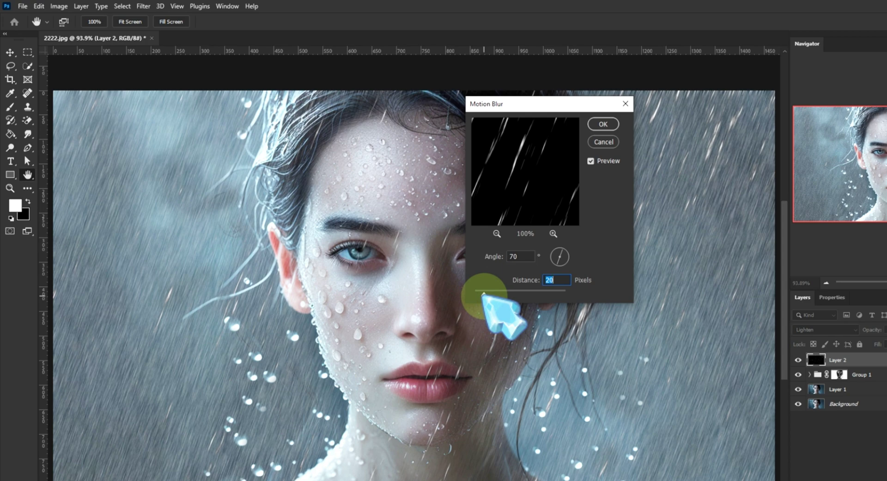
{"action": "left_click", "coordinate": [601, 124]}
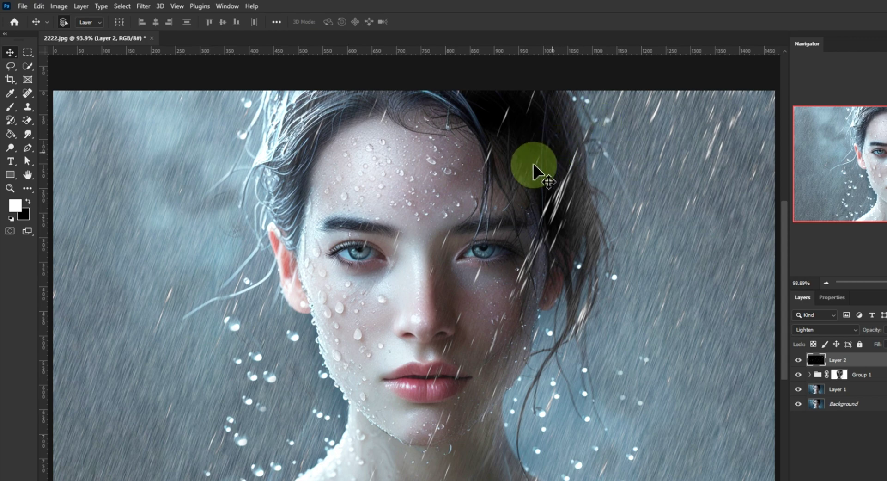
- Free-transform Layer 2 to shift the streaks up and to the right, then refit the canvas
{"action": "key", "text": "ctrl+minus"}
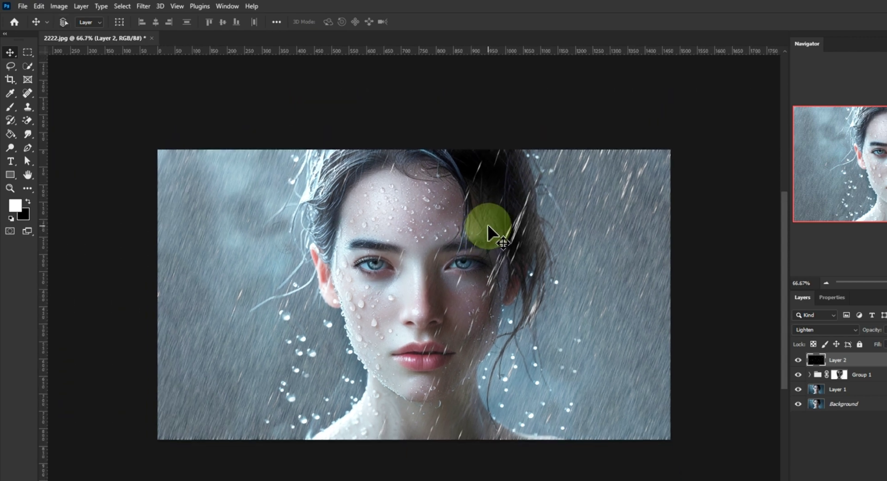
{"action": "key", "text": "ctrl+t"}
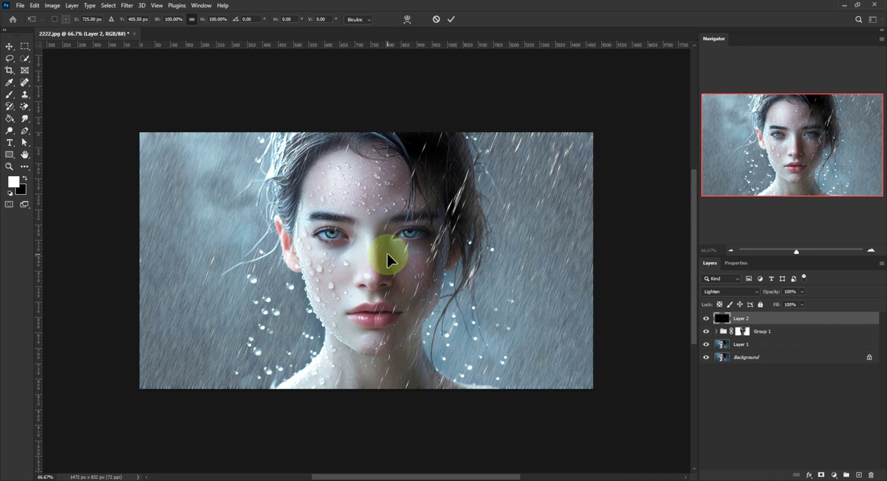
{"action": "key", "text": "ctrl+minus"}
{"action": "key", "text": "ctrl+minus"}
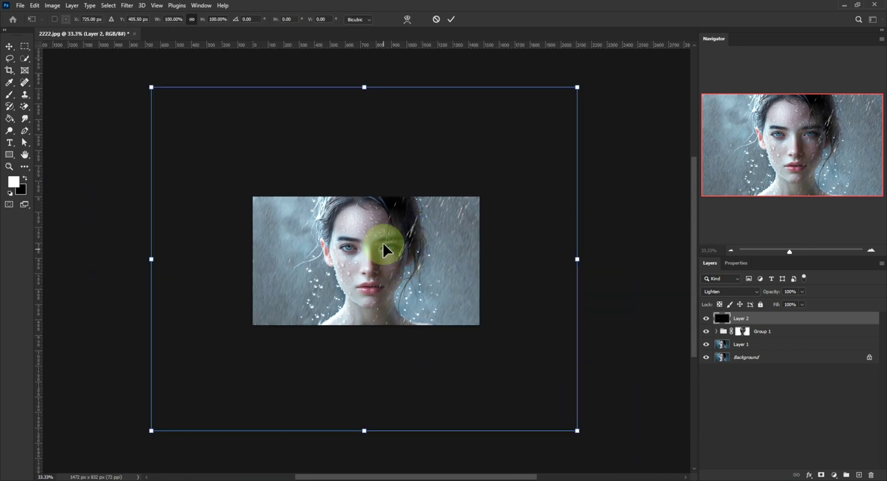
{"action": "mouse_move", "coordinate": [390, 252]}
{"action": "left_mouse_down"}
{"action": "mouse_move", "coordinate": [339, 251]}
{"action": "mouse_move", "coordinate": [418, 181]}
{"action": "mouse_move", "coordinate": [390, 193]}
{"action": "mouse_move", "coordinate": [295, 200]}
{"action": "mouse_move", "coordinate": [396, 237]}
{"action": "left_mouse_up"}
{"action": "key", "text": "Return"}
{"action": "key", "text": "ctrl+0"}
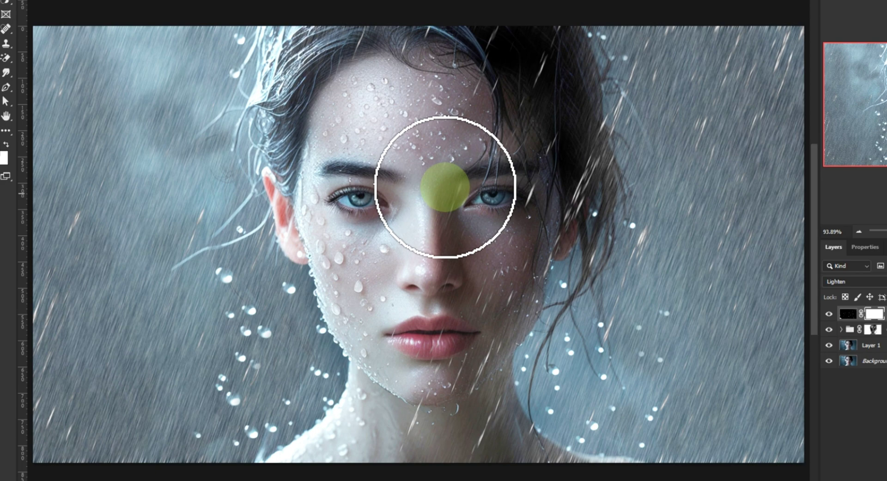
- Paint black on Layer 2's mask to hide the streaks over the face and chin
{"action": "mouse_move", "coordinate": [476, 134]}
{"action": "left_mouse_down"}
{"action": "mouse_move", "coordinate": [402, 53]}
{"action": "mouse_move", "coordinate": [469, 172]}
{"action": "mouse_move", "coordinate": [475, 254]}
{"action": "mouse_move", "coordinate": [503, 257]}
{"action": "mouse_move", "coordinate": [427, 351]}
{"action": "mouse_move", "coordinate": [407, 254]}
{"action": "mouse_move", "coordinate": [369, 282]}
{"action": "mouse_move", "coordinate": [507, 185]}
{"action": "mouse_move", "coordinate": [502, 218]}
{"action": "mouse_move", "coordinate": [484, 92]}
{"action": "mouse_move", "coordinate": [502, 193]}
{"action": "mouse_move", "coordinate": [464, 313]}
{"action": "left_mouse_up"}
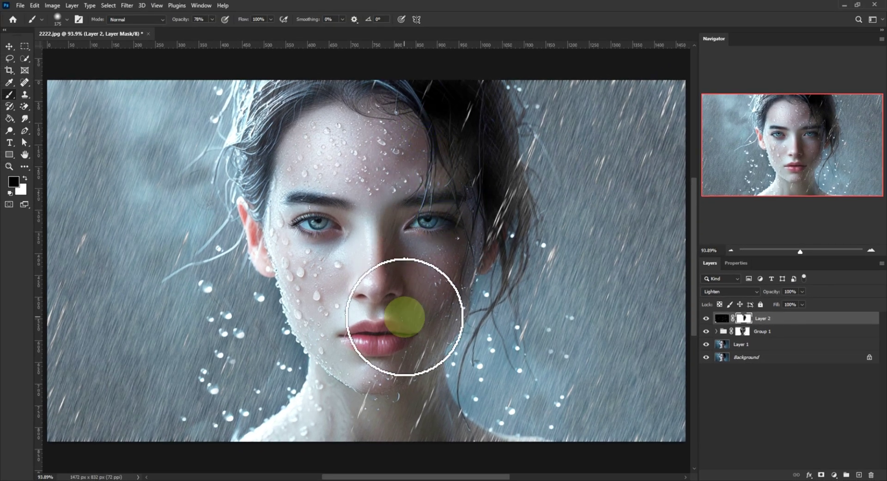
{"action": "mouse_move", "coordinate": [405, 317]}
{"action": "left_mouse_down"}
{"action": "mouse_move", "coordinate": [432, 301]}
{"action": "mouse_move", "coordinate": [307, 395]}
{"action": "mouse_move", "coordinate": [367, 393]}
{"action": "mouse_move", "coordinate": [408, 369]}
{"action": "mouse_move", "coordinate": [412, 307]}
{"action": "mouse_move", "coordinate": [408, 384]}
{"action": "mouse_move", "coordinate": [423, 285]}
{"action": "mouse_move", "coordinate": [579, 192]}
{"action": "mouse_move", "coordinate": [519, 182]}
{"action": "mouse_move", "coordinate": [511, 200]}
{"action": "mouse_move", "coordinate": [555, 152]}
{"action": "mouse_move", "coordinate": [575, 283]}
{"action": "mouse_move", "coordinate": [593, 280]}
{"action": "left_mouse_up"}
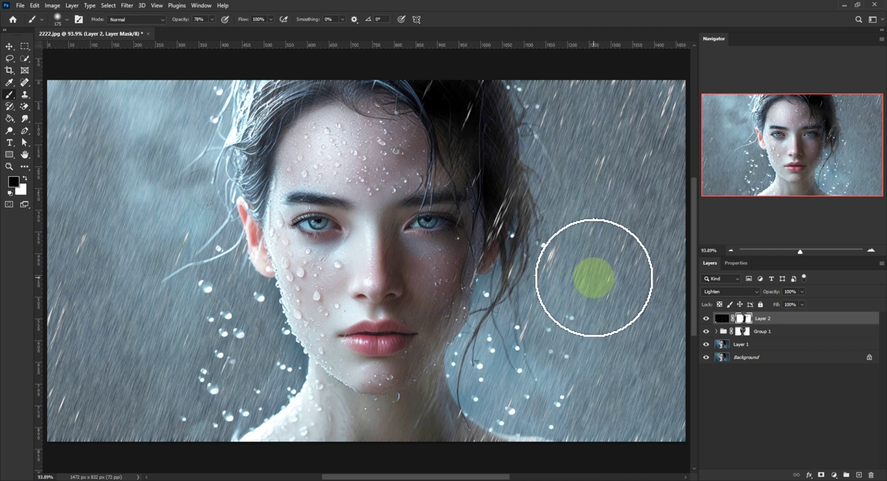
{"action": "key", "text": "v"}
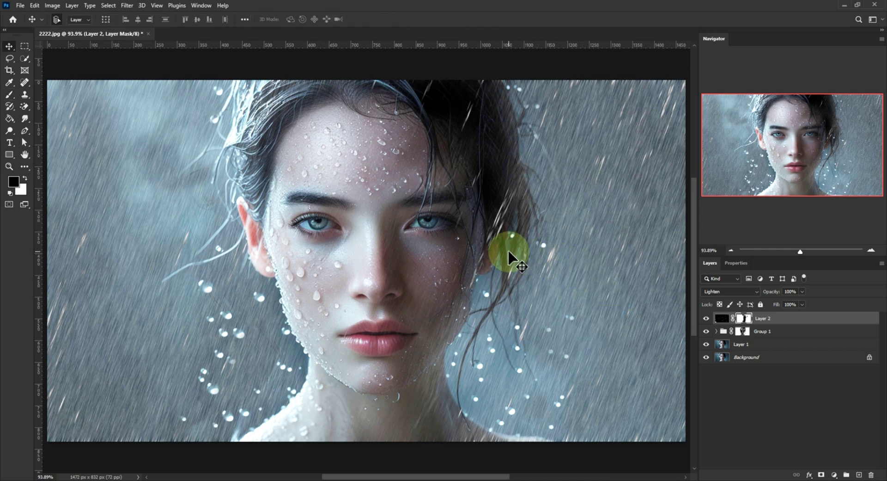